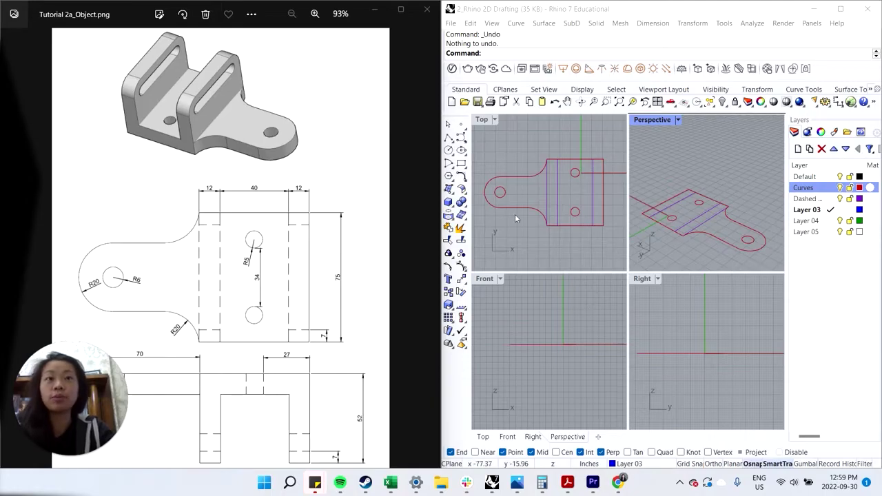
- Maximize the Top view and explode the bracket outline into separate segments
click(545, 224)
click(547, 225)
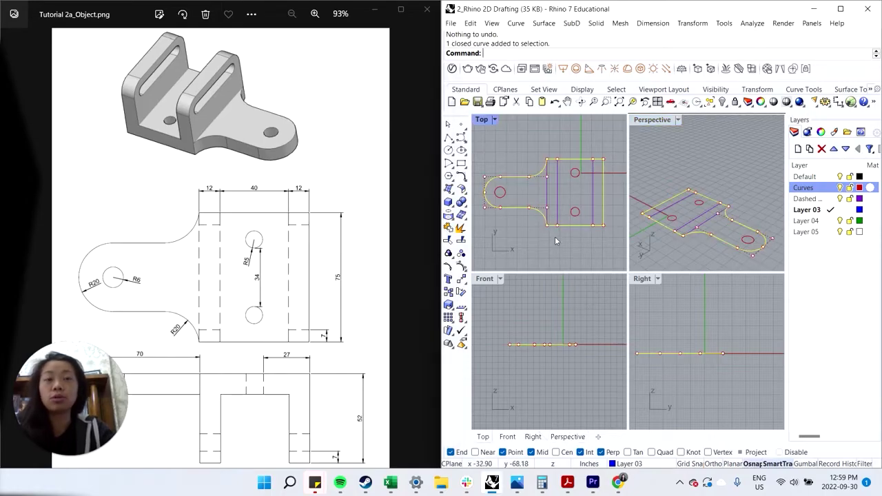
key(Escape)
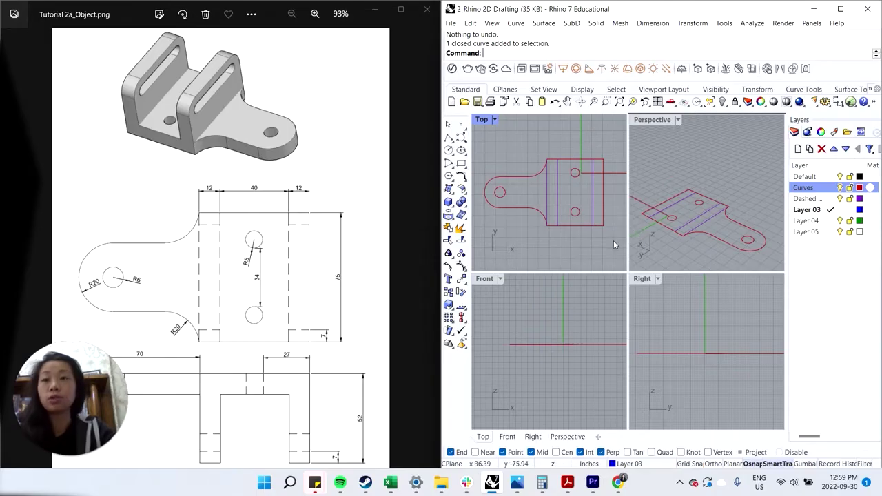
click(541, 221)
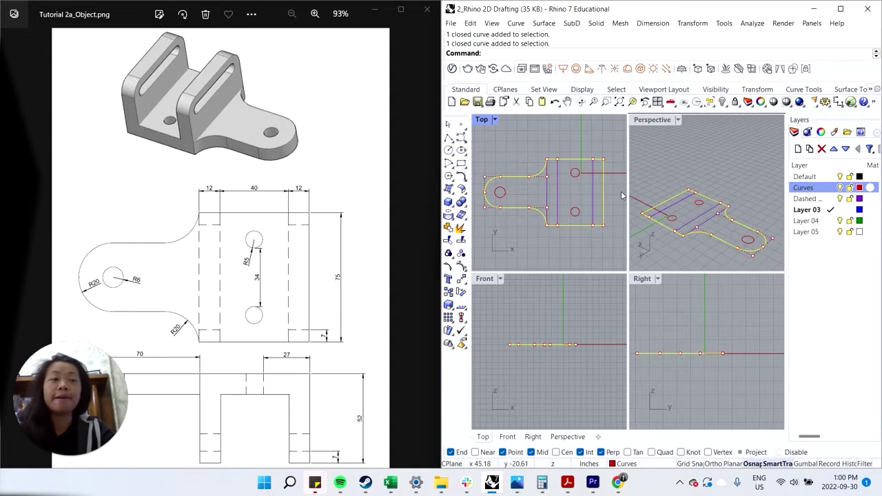
double_click(481, 120)
click(678, 192)
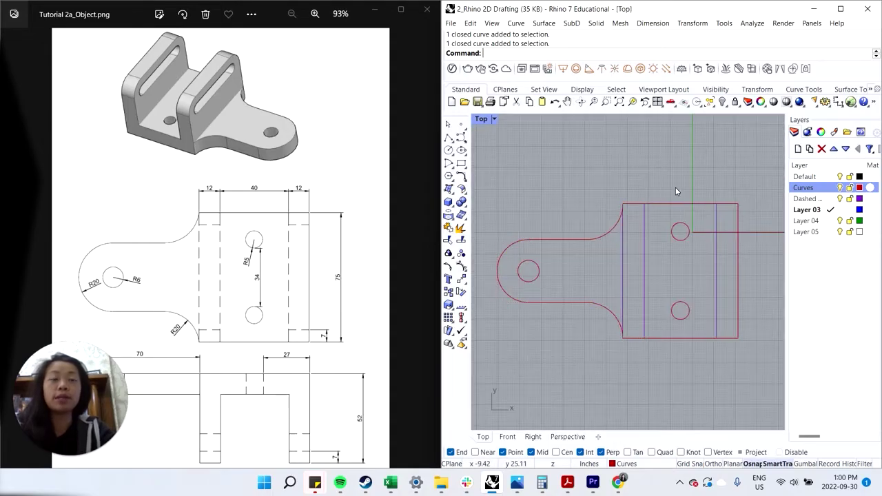
click(607, 237)
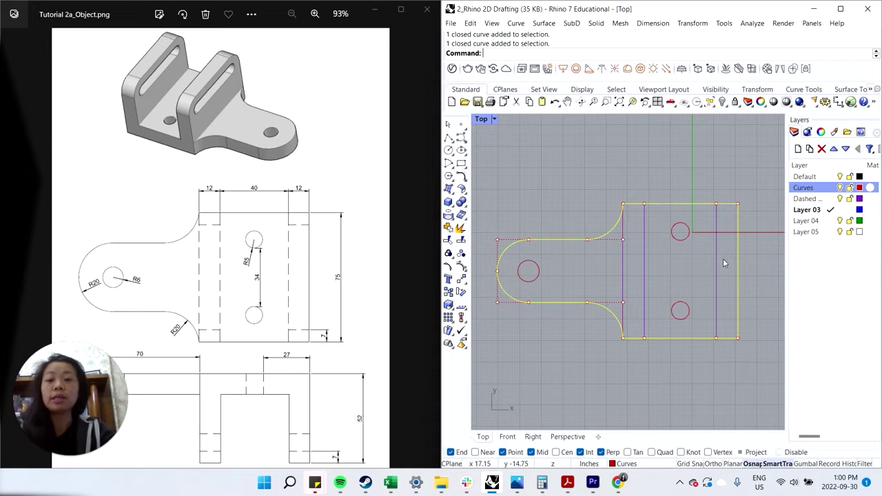
text(explode)
key(Return)
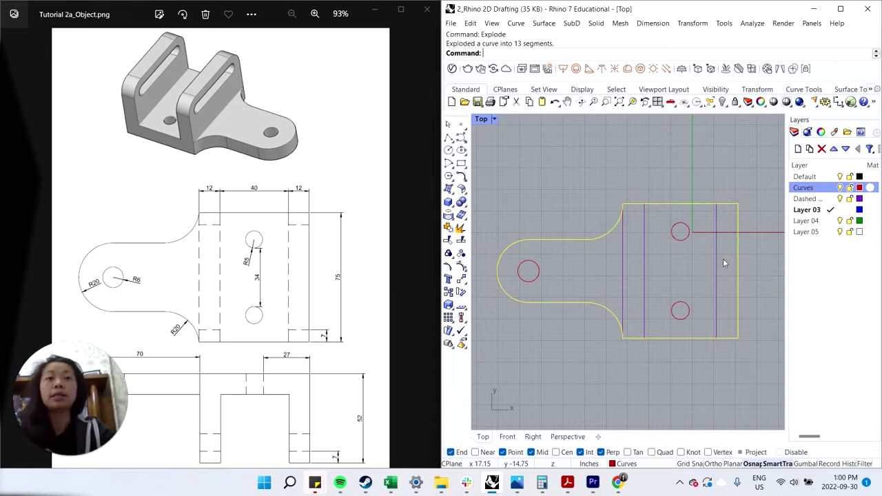
key(Escape)
- Check the exploded top arc, top straight, and left arc segments one by one
click(610, 229)
click(561, 240)
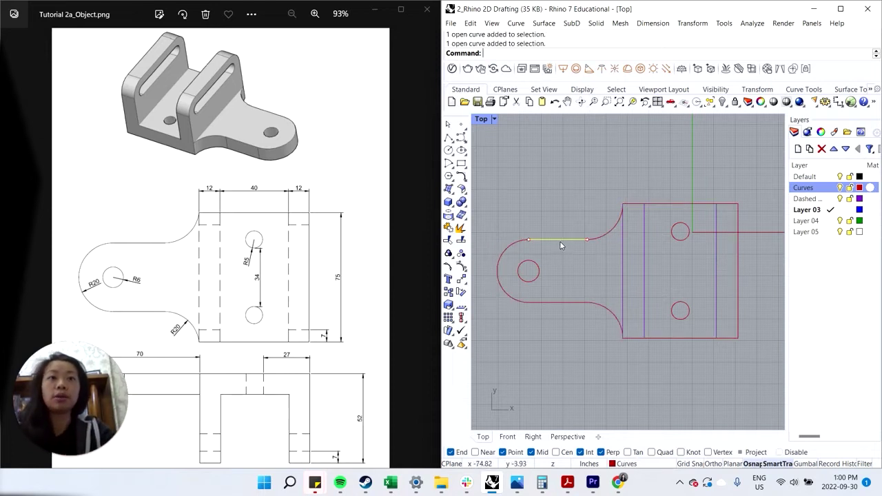
click(508, 247)
click(502, 289)
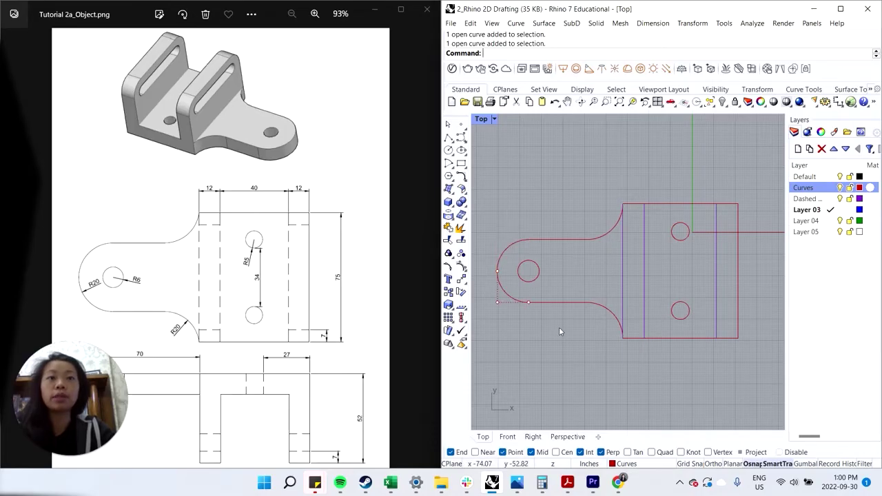
key(Escape)
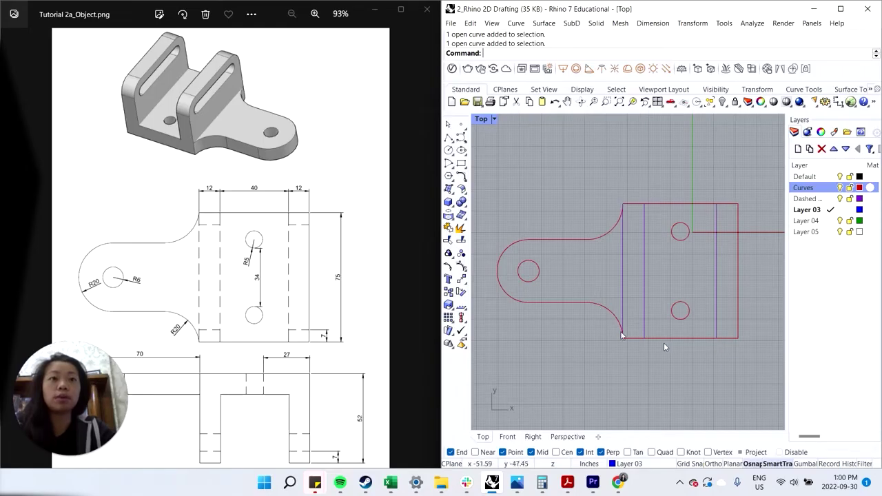
- Select all Curves layer objects and join the 13 segments into one closed outline
right_click(815, 190)
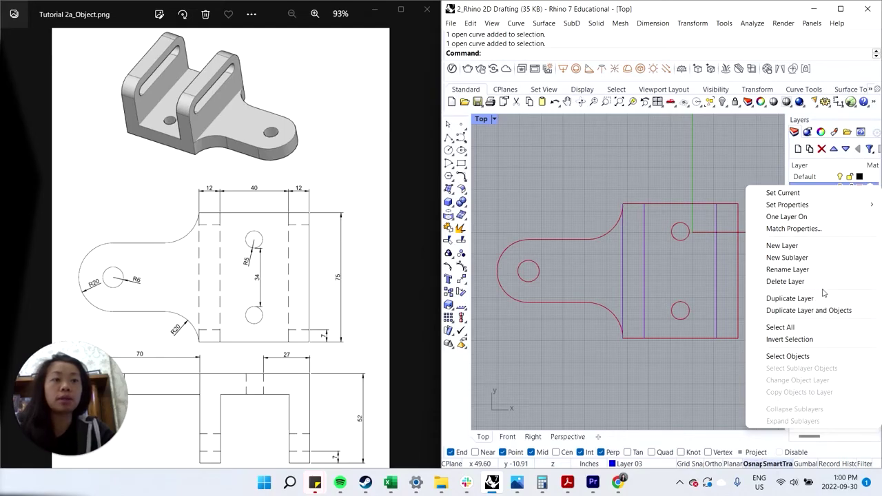
click(793, 356)
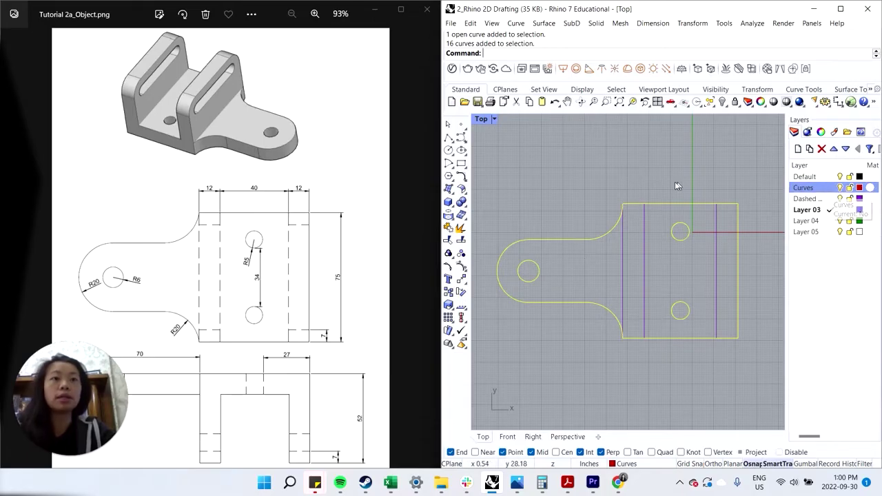
text(join)
key(Return)
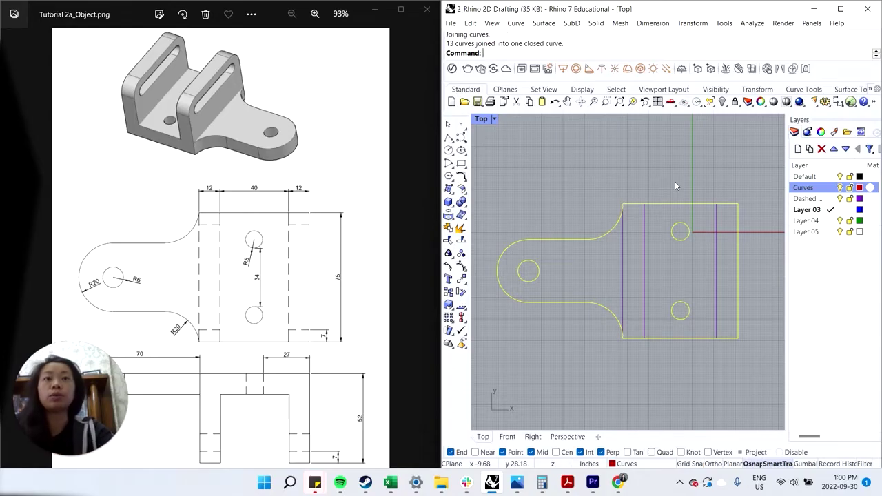
- Rename Layer 03 to '3D'
click(586, 226)
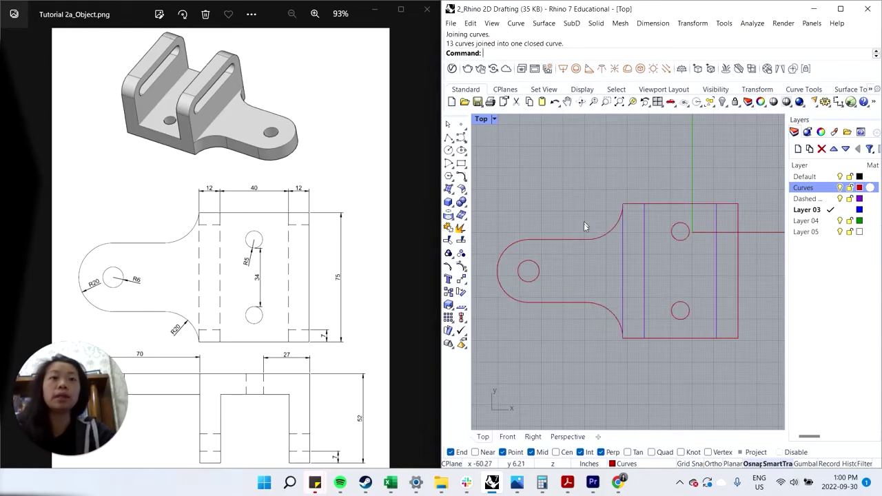
click(582, 240)
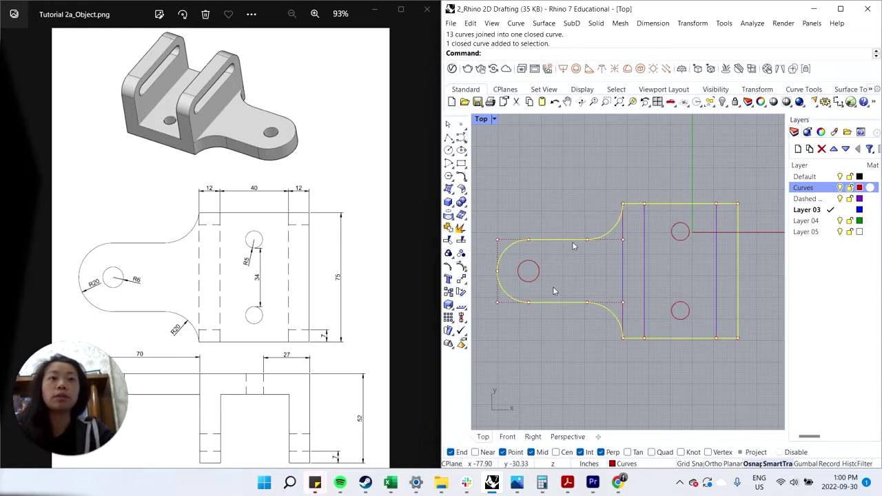
click(819, 215)
right_click(812, 212)
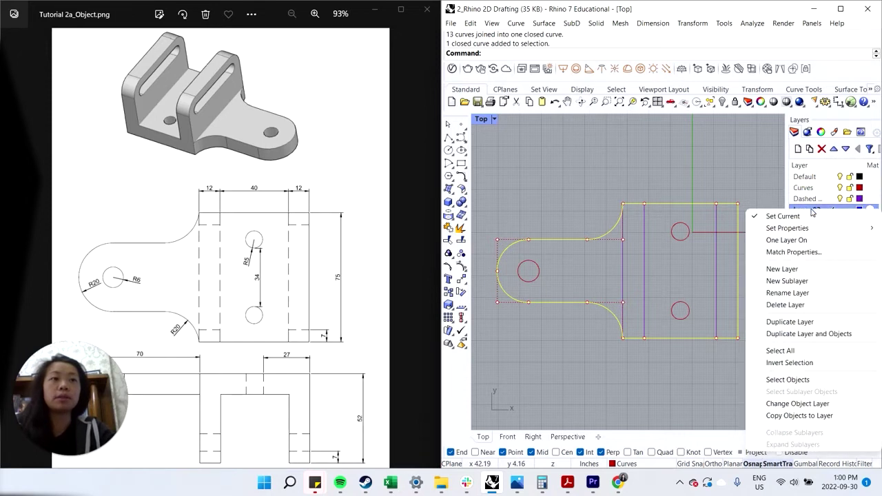
click(819, 293)
text(3D)
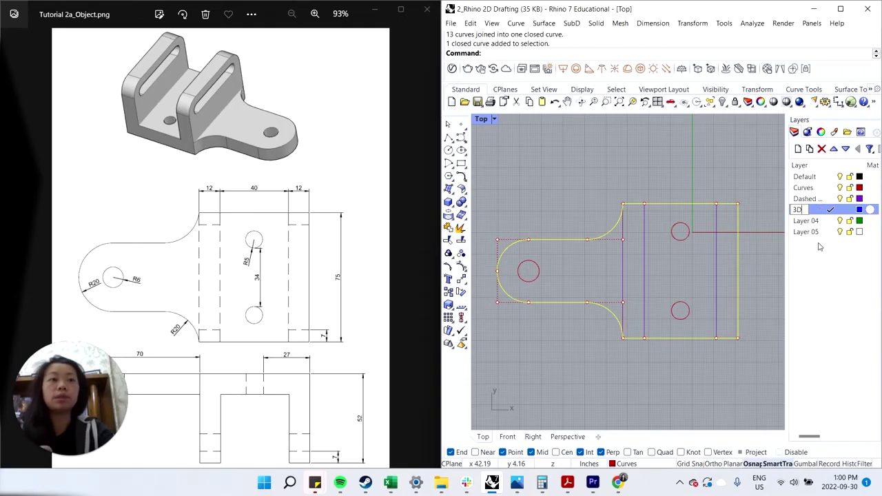
key(Return)
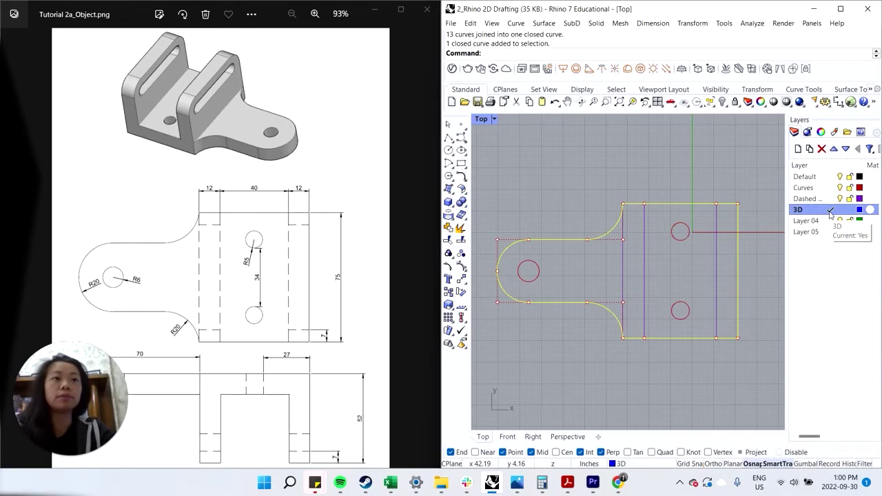
- Start ExtrudeCrv and pick the outer outline plus the three hole circles
click(481, 167)
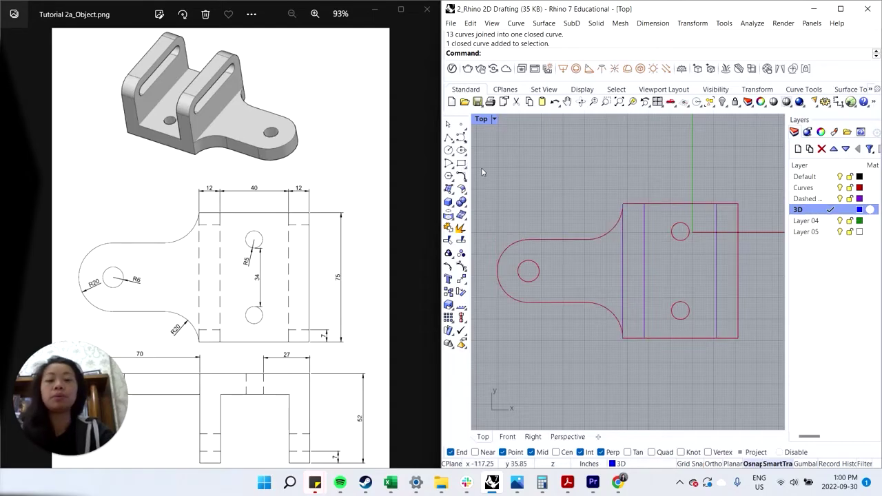
text(ExtrudeCrv)
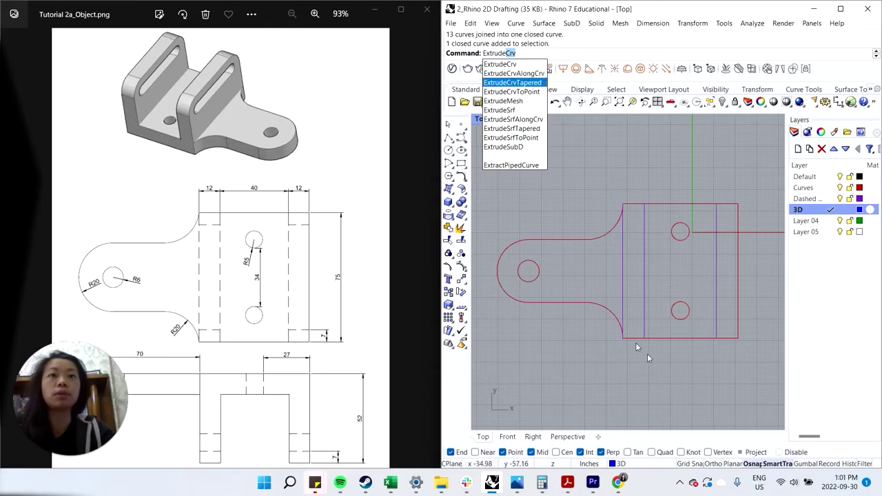
click(529, 65)
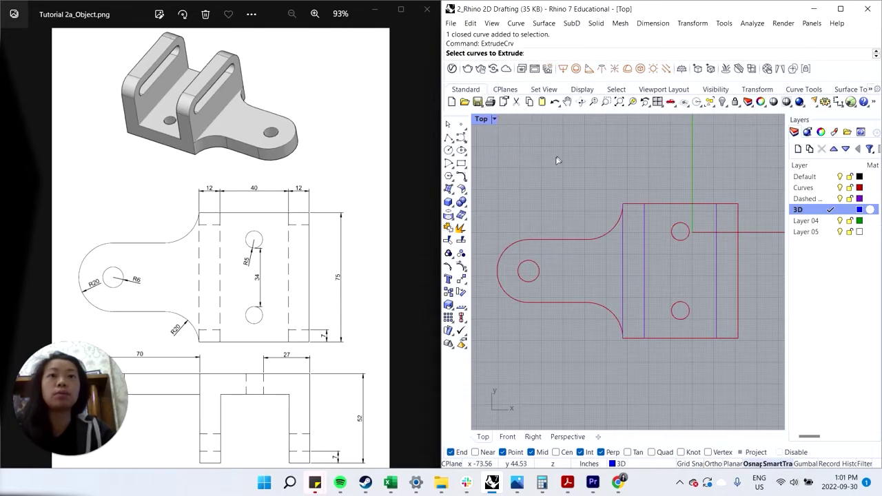
click(605, 239)
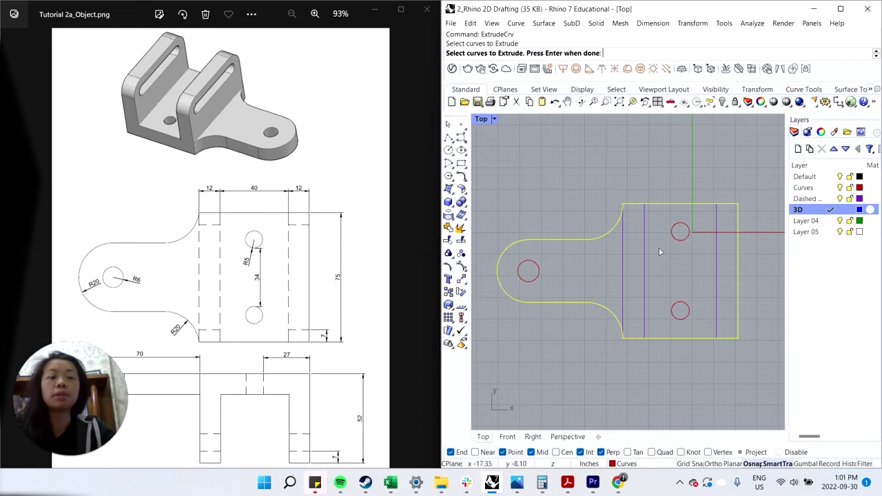
click(539, 271)
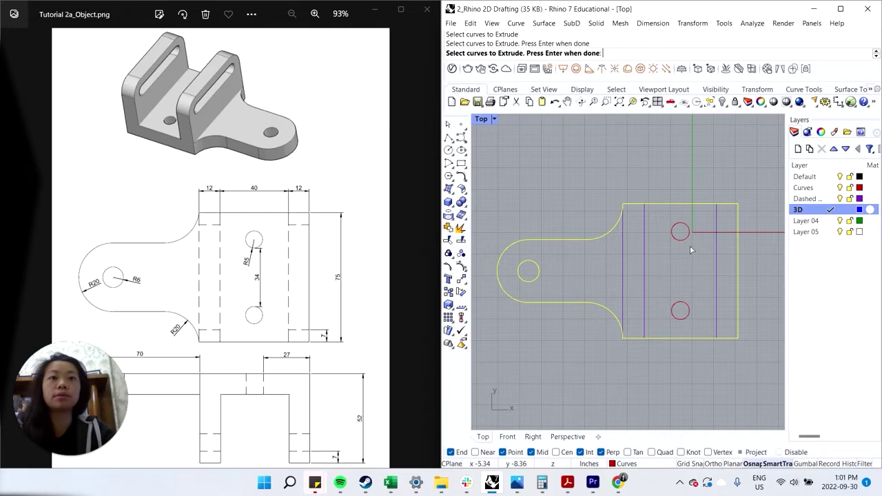
click(688, 239)
click(688, 308)
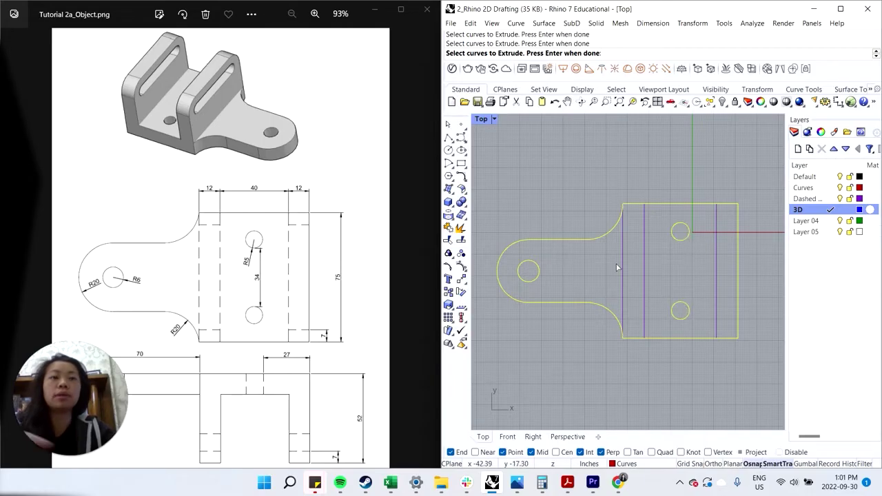
- Restore the four-view layout and extrude the picked curves 12 units into a plate
double_click(481, 121)
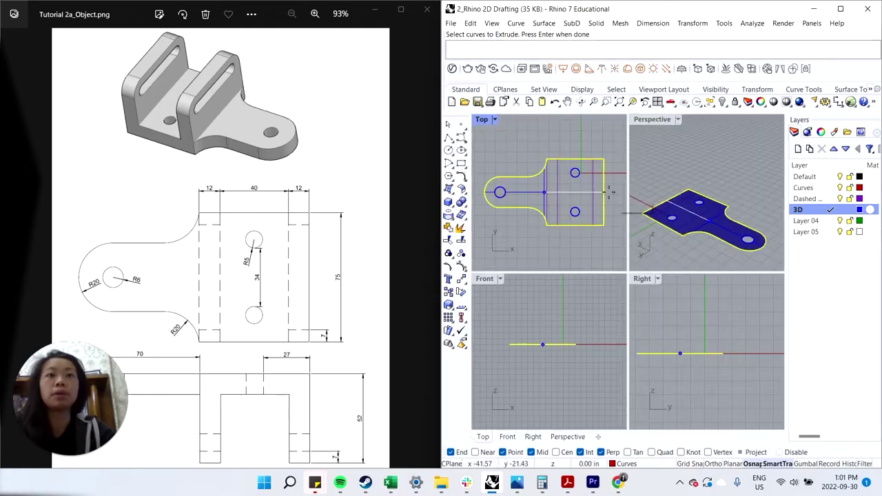
key(Return)
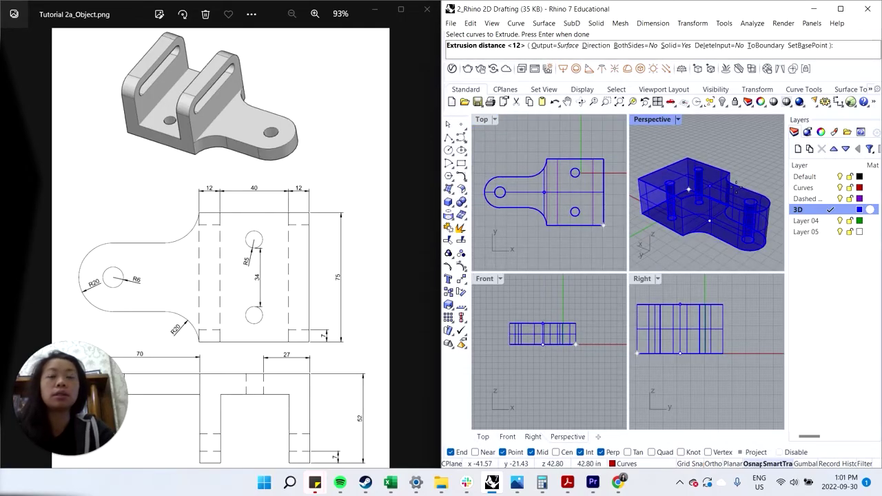
click(73, 380)
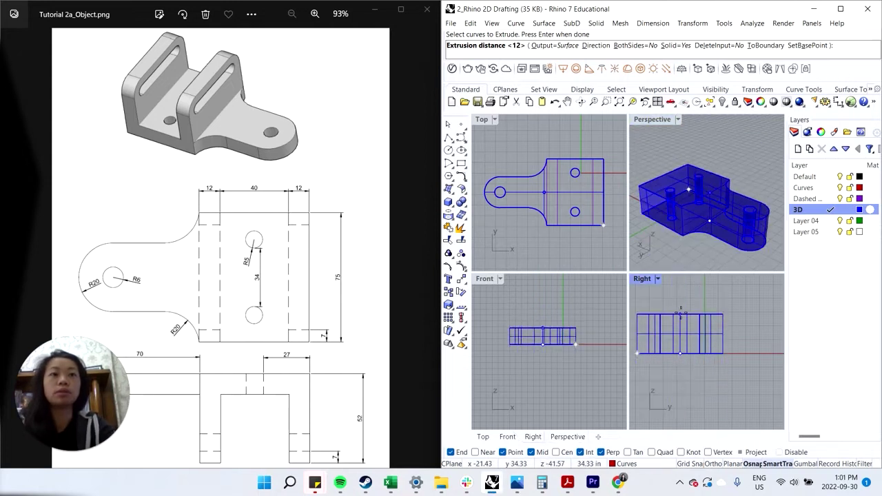
text(12)
key(Return)
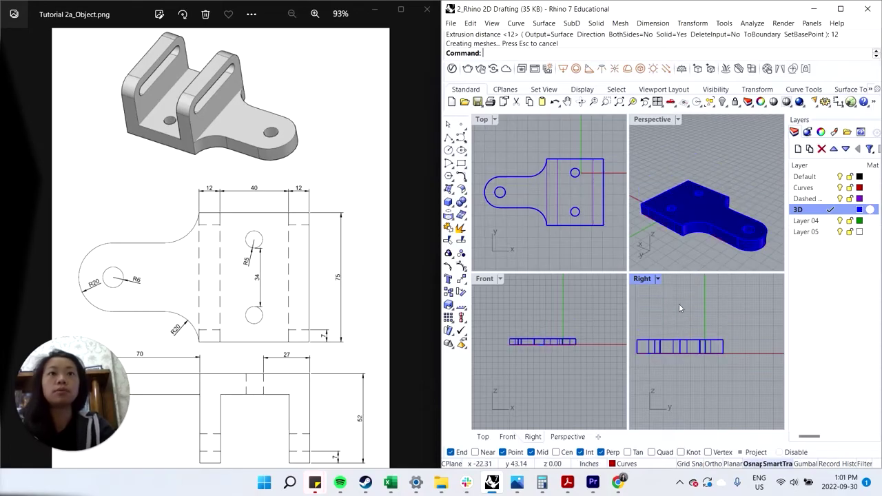
- Inspect the extruded plate in Perspective and select it
mouse_move(692, 207)
right_down()
mouse_move(688, 195)
mouse_move(676, 200)
mouse_move(683, 220)
right_up()
scroll(695, 224, up, 5)
scroll(681, 222, down, 5)
scroll(730, 239, up, 5)
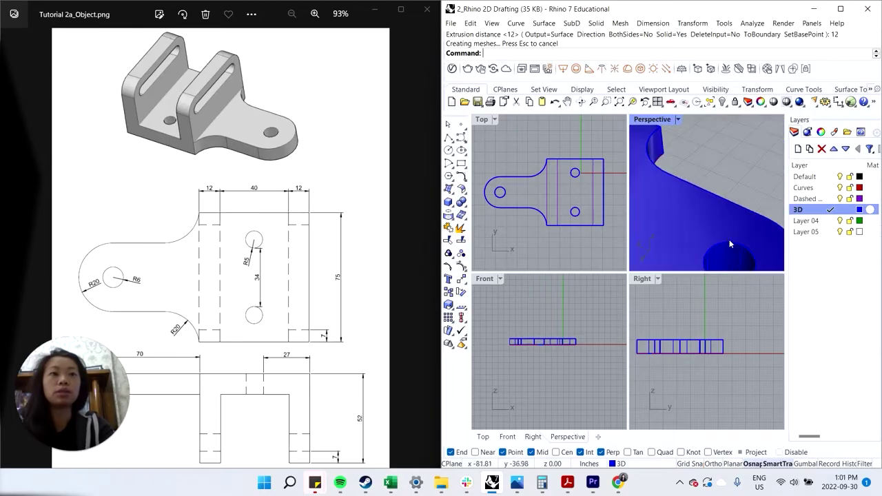
scroll(729, 239, down, 5)
right_drag(730, 239, 705, 253)
click(728, 232)
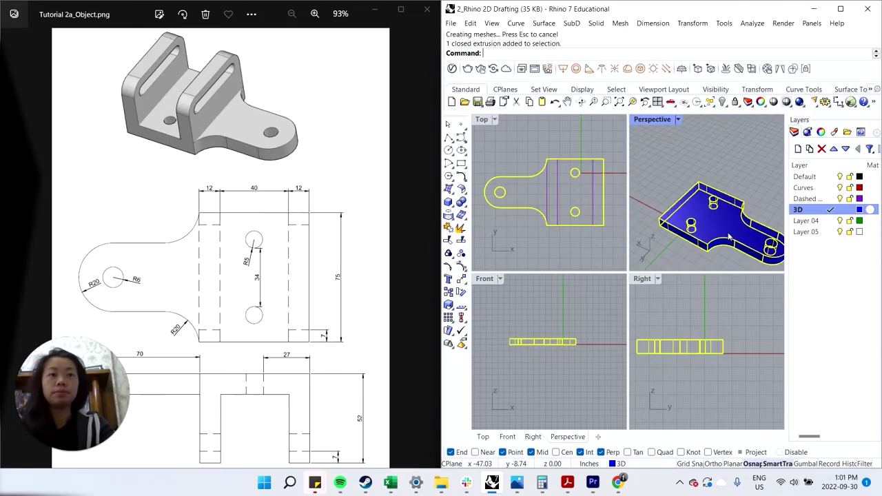
- Delete the first plate and extrude only the outer outline 12 units into a solid
key(Delete)
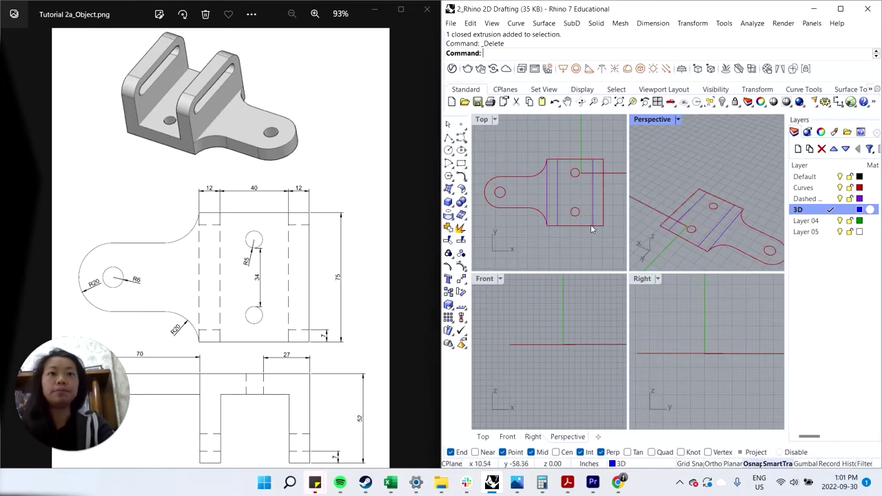
text(ExtrudeCrv)
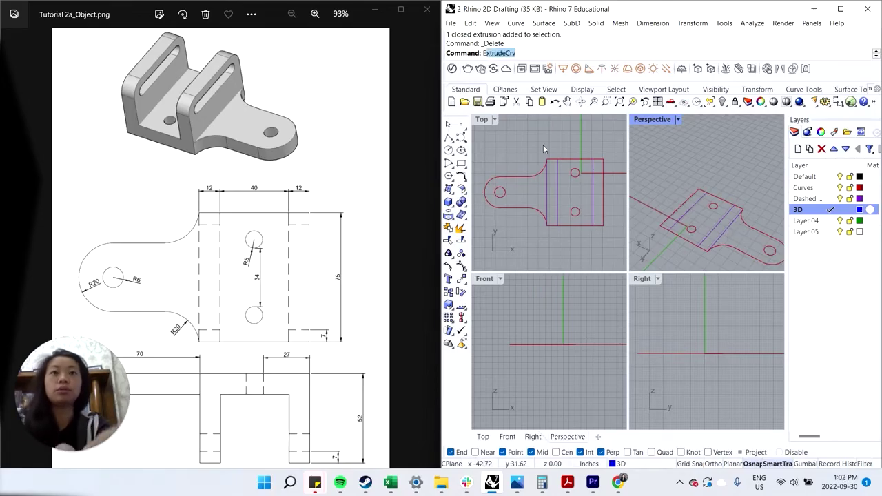
key(Return)
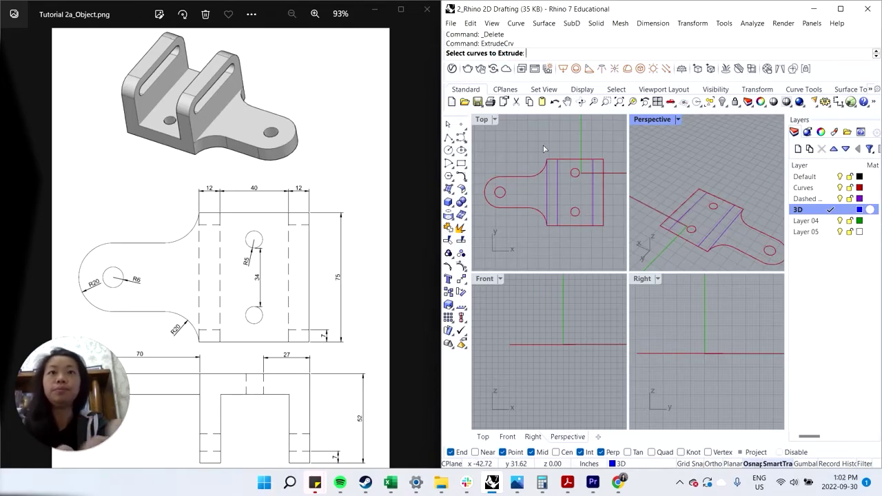
click(535, 209)
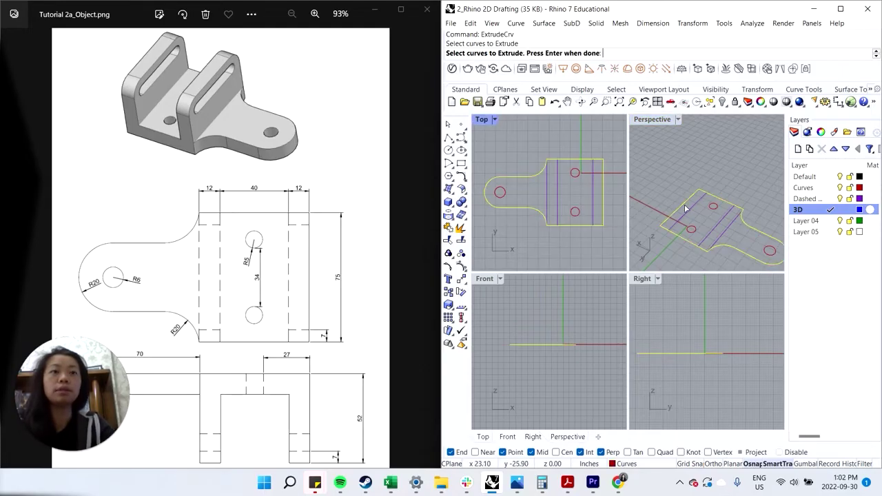
key(Return)
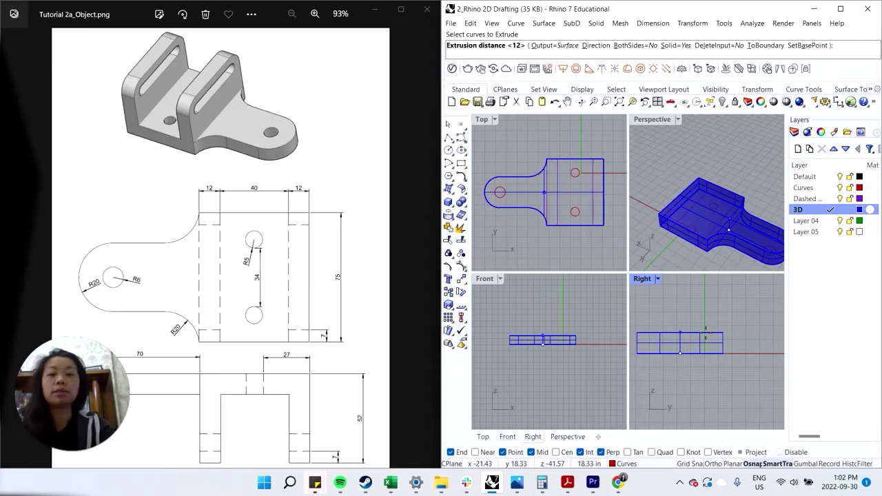
key(Return)
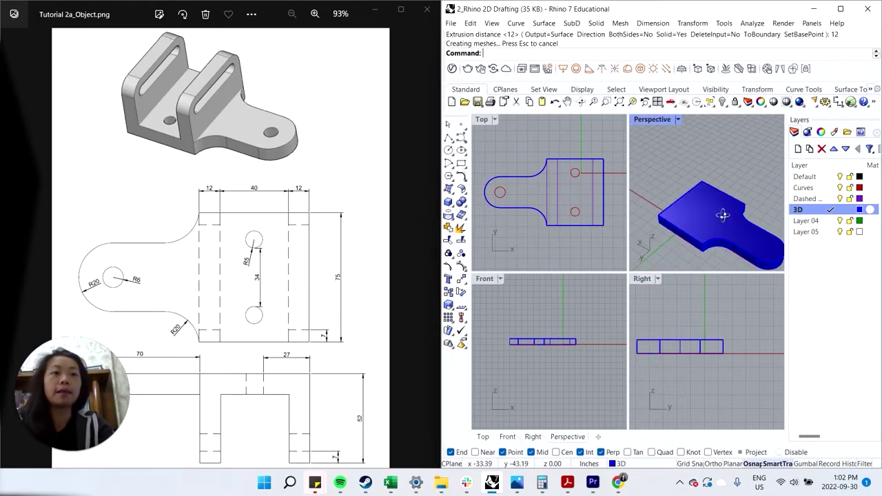
click(729, 220)
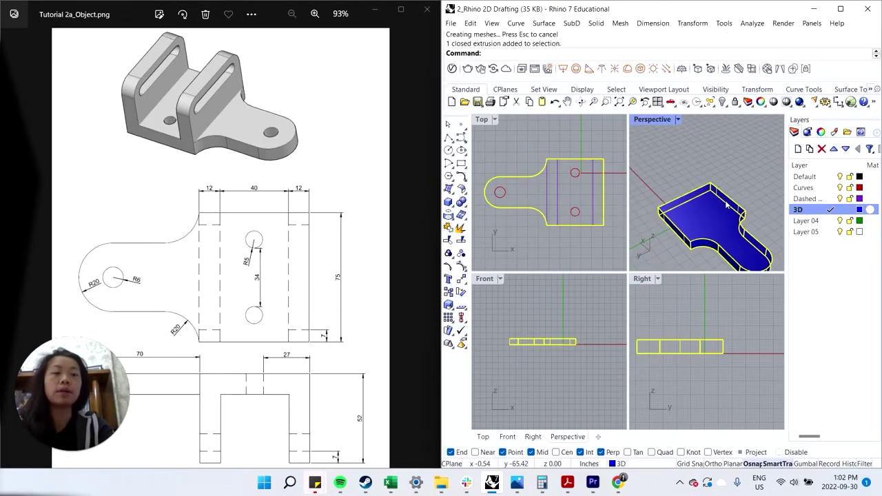
scroll(711, 217, up, 8)
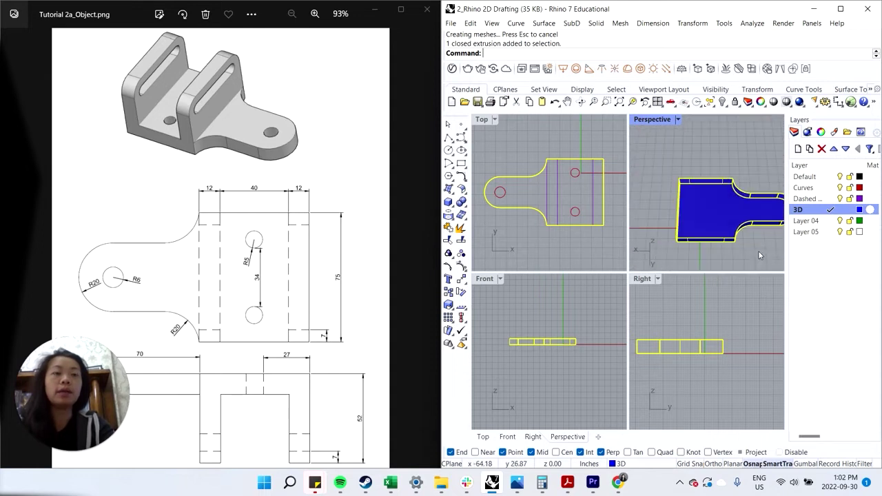
- Extrude the three hole circles into cylinders 12 units tall
click(593, 217)
click(547, 193)
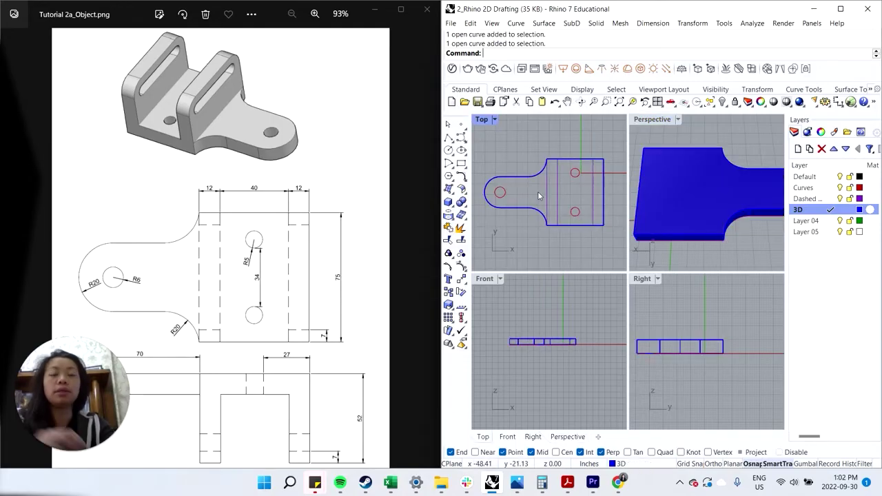
text(ExtrudeCrv)
key(Return)
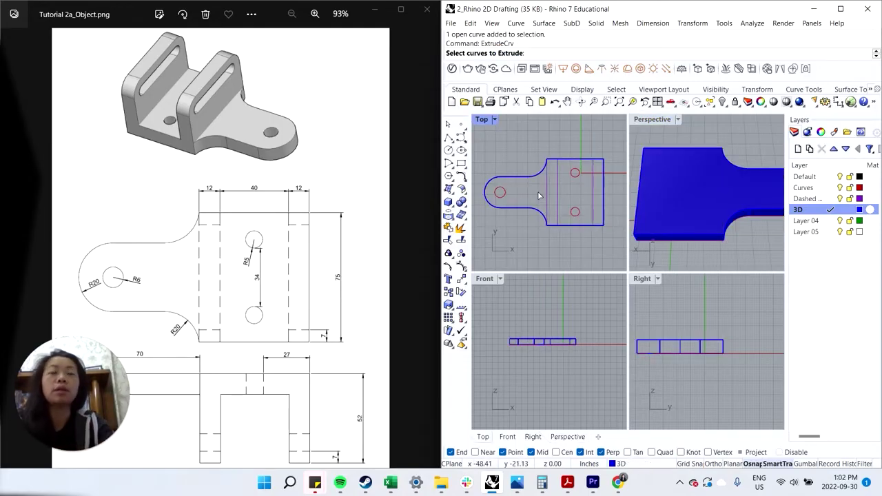
click(504, 193)
click(577, 175)
click(578, 211)
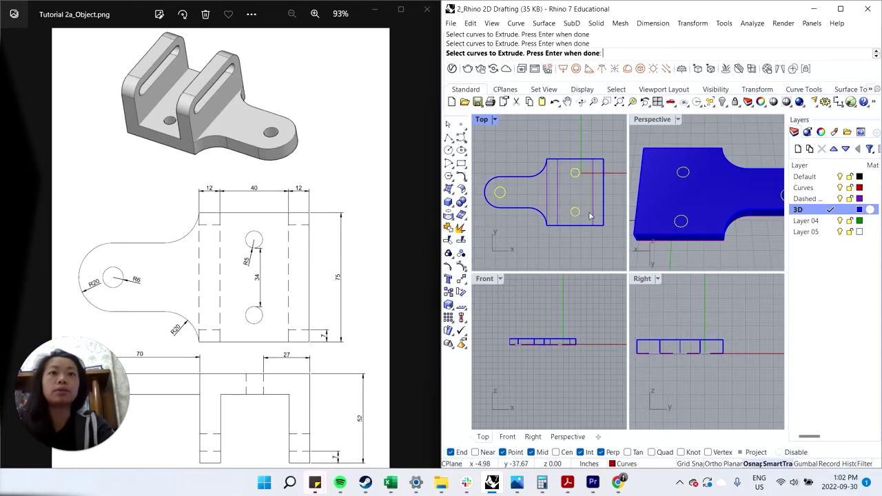
key(Return)
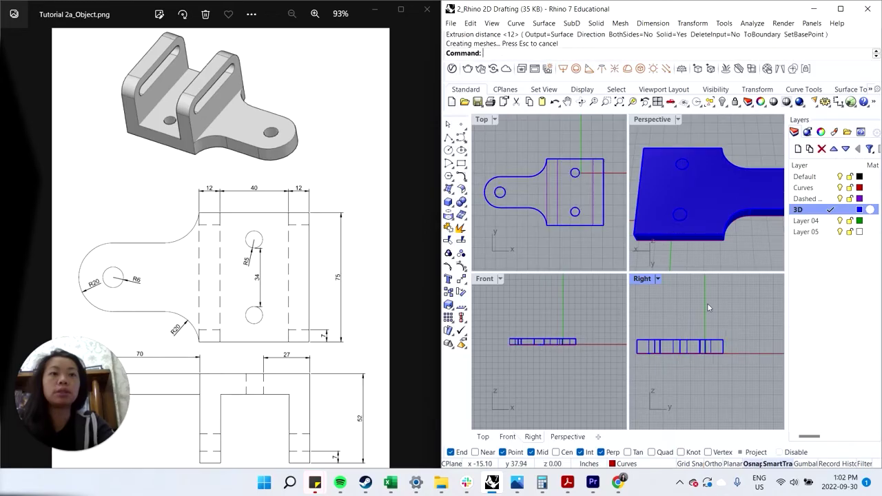
- Inspect the plate and hole cylinders in Perspective, cancelling an accidental boolean union
click(699, 213)
click(680, 218)
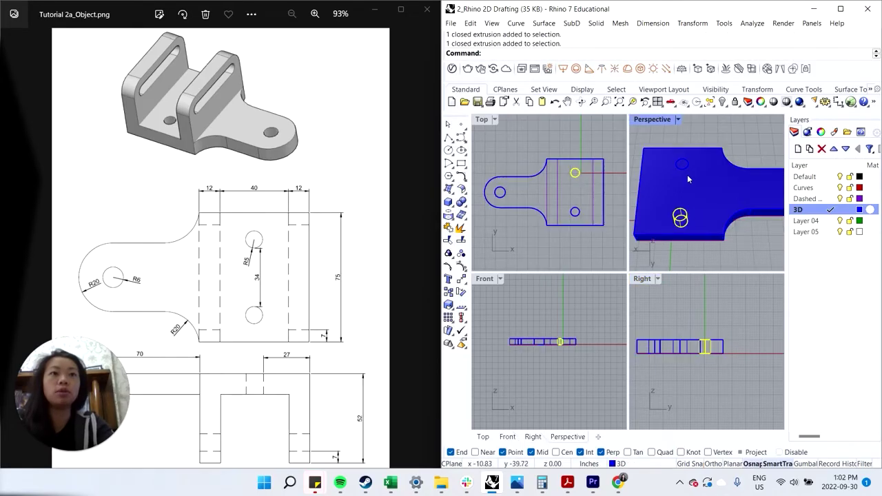
key(Escape)
click(773, 192)
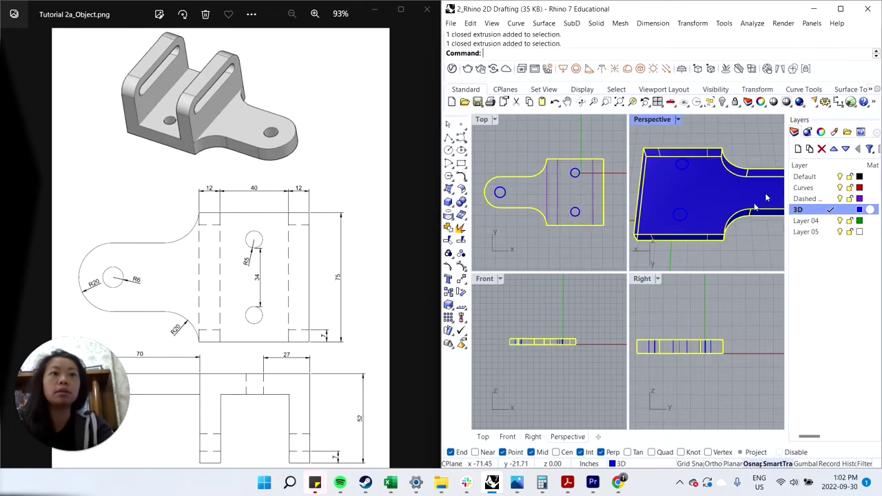
right_drag(767, 198, 739, 235)
scroll(734, 261, down, 3)
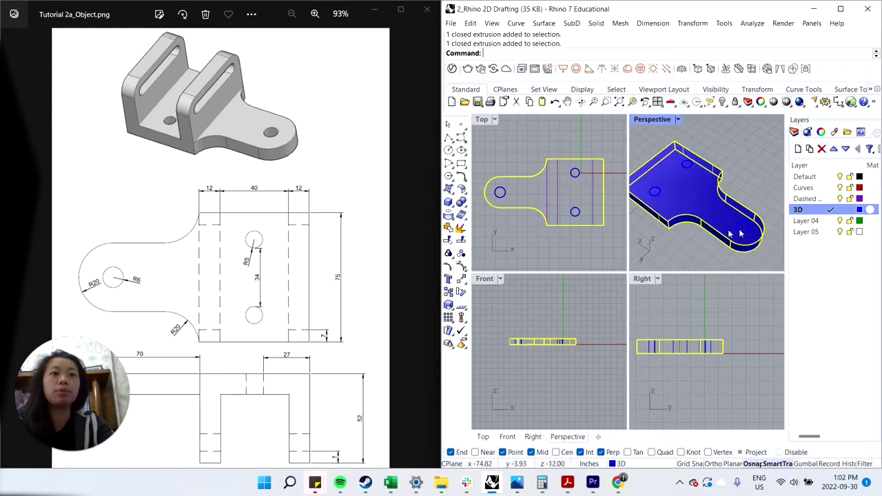
click(741, 233)
click(784, 265)
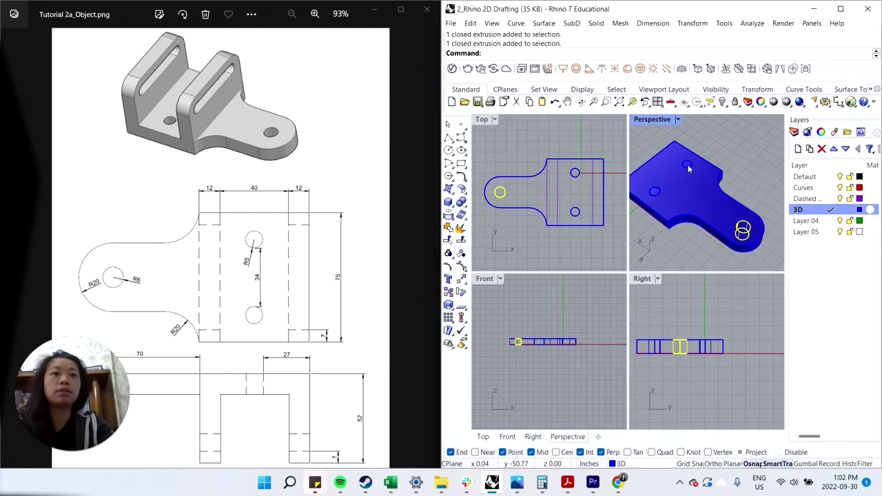
right_drag(695, 226, 714, 212)
click(714, 212)
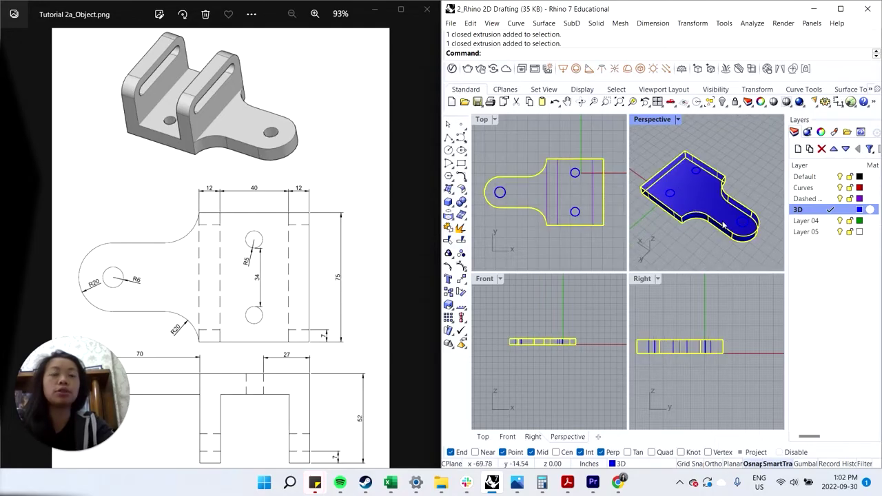
click(687, 258)
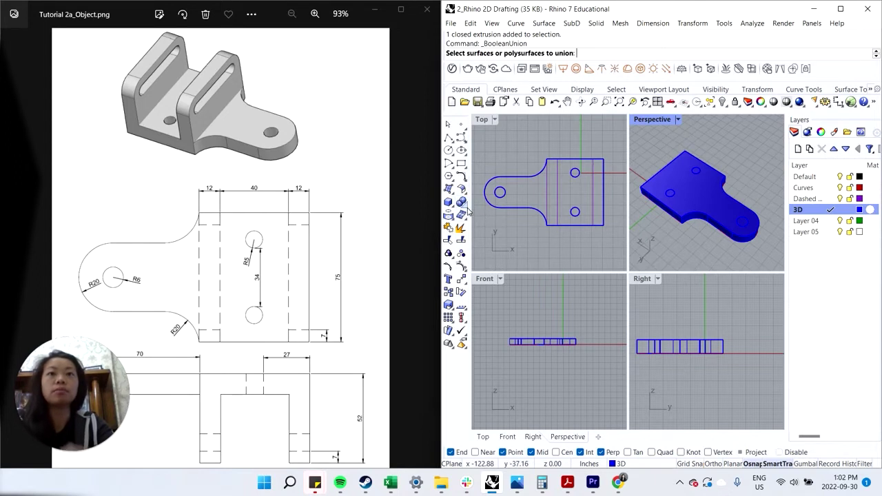
key(Return)
- Boolean Difference the three cylinders from the plate to cut the holes
click(466, 206)
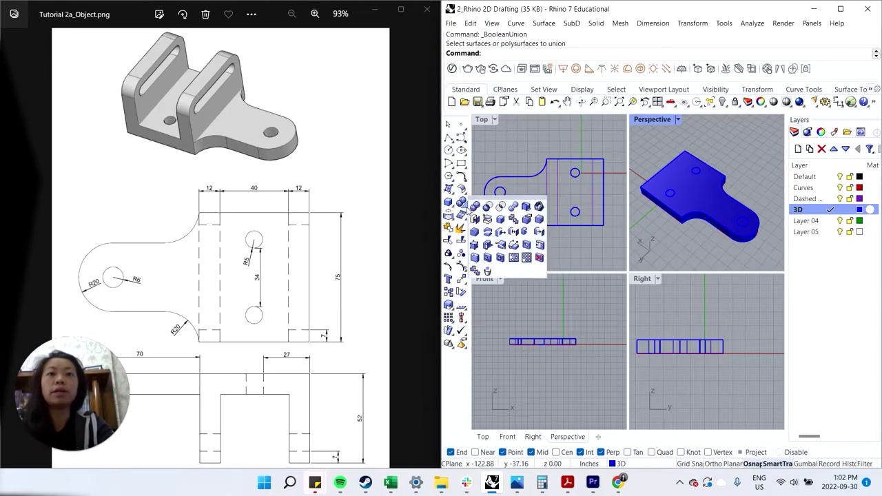
click(488, 206)
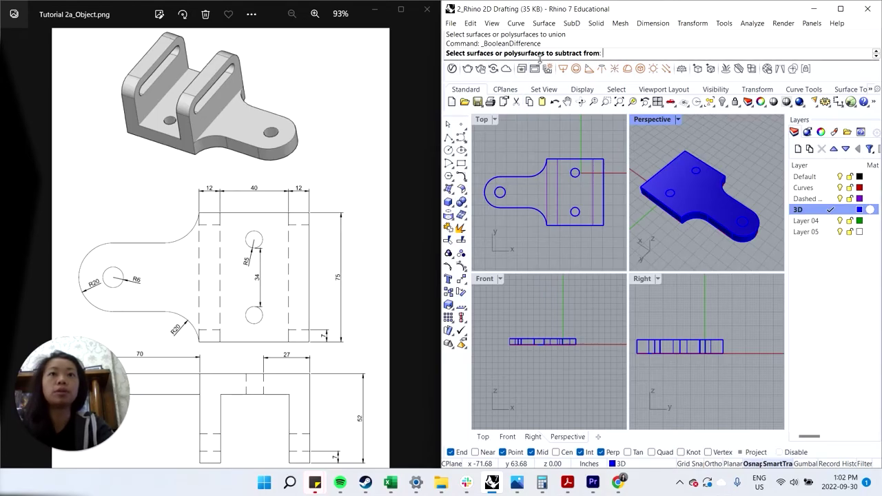
click(718, 201)
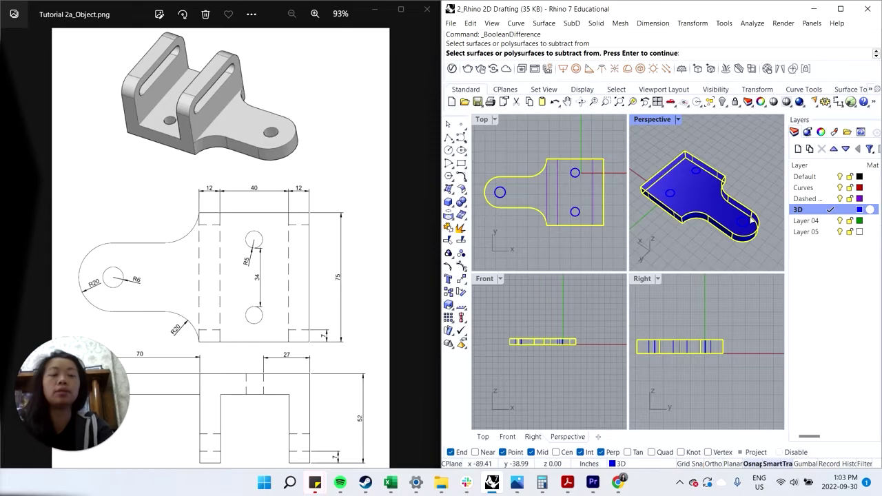
key(Return)
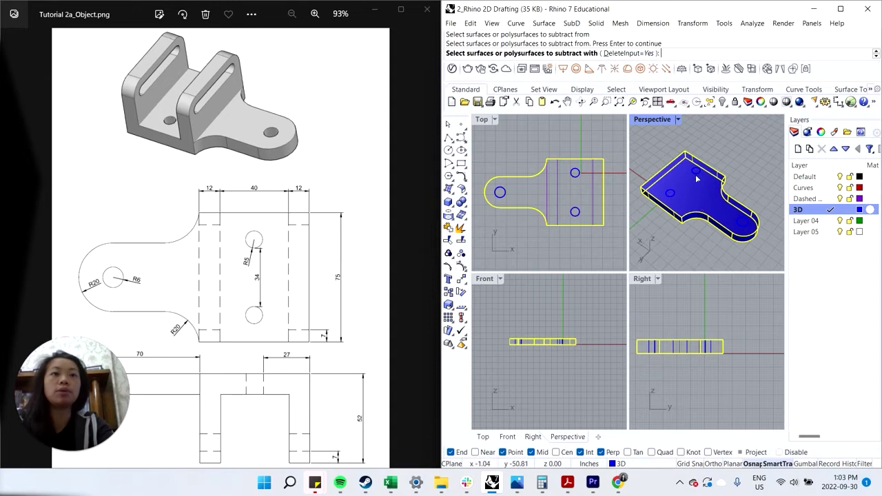
click(672, 197)
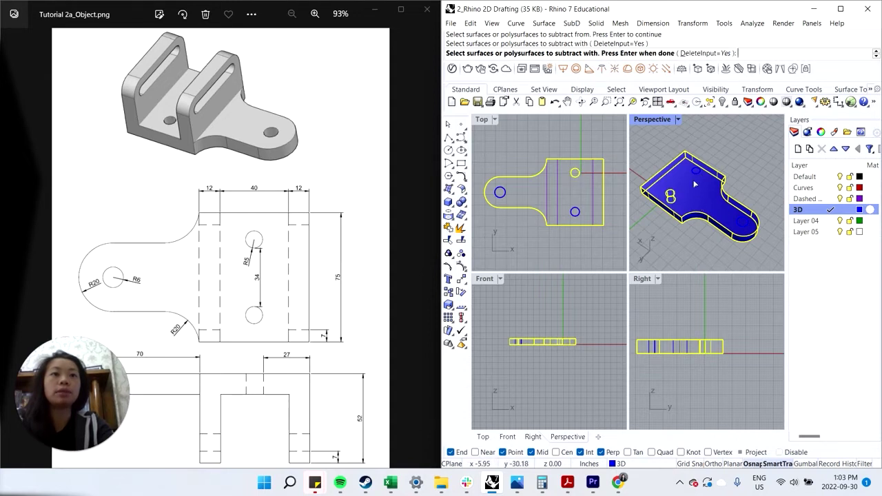
click(696, 175)
click(744, 228)
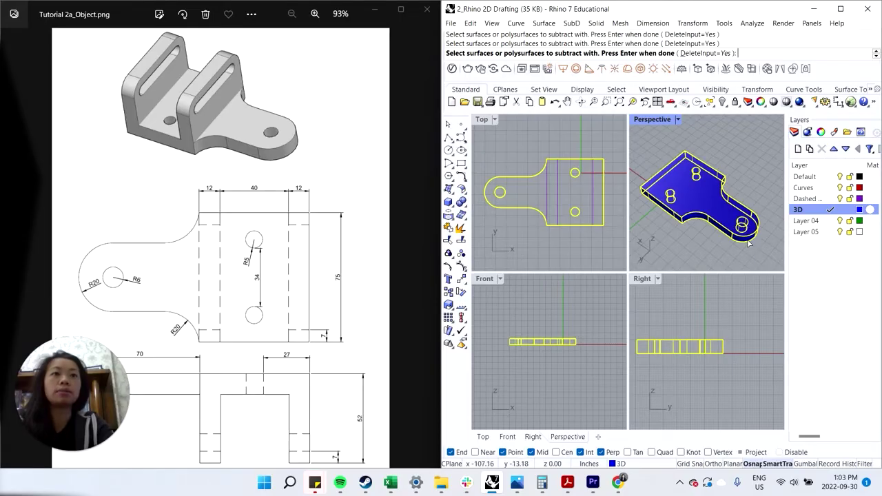
key(Return)
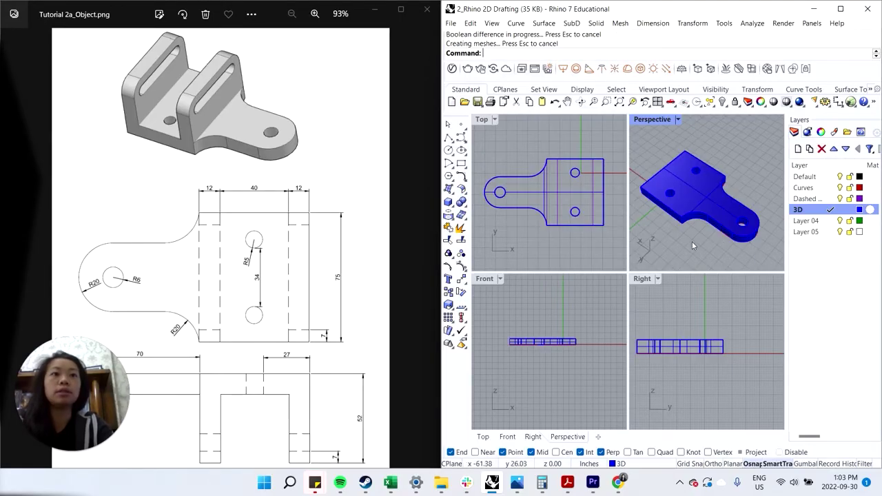
- Inspect the holed plate from several angles, then make Curves current and activate the Right view
right_drag(692, 242, 702, 125)
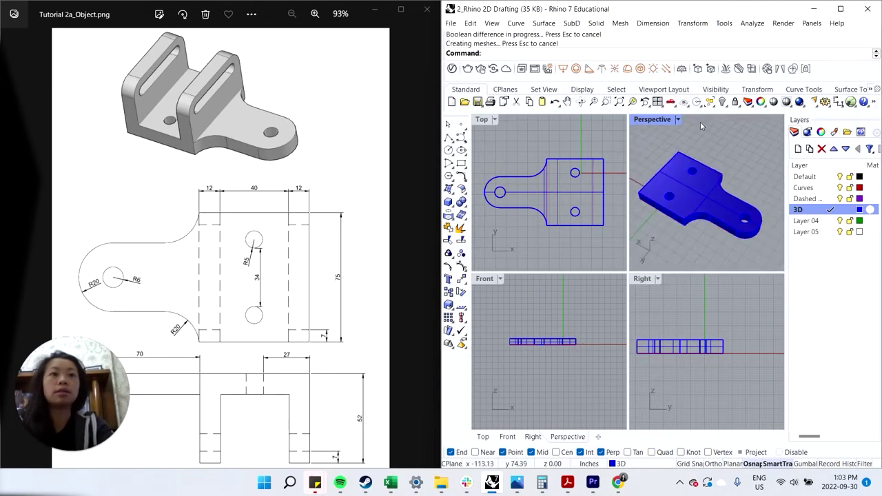
mouse_move(728, 176)
right_down()
mouse_move(704, 186)
mouse_move(722, 186)
right_up()
right_drag(690, 224, 702, 209)
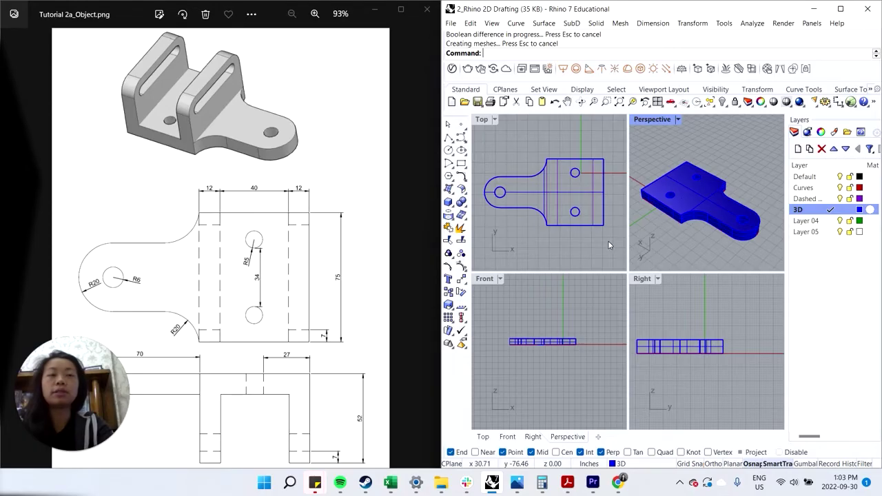
double_click(807, 190)
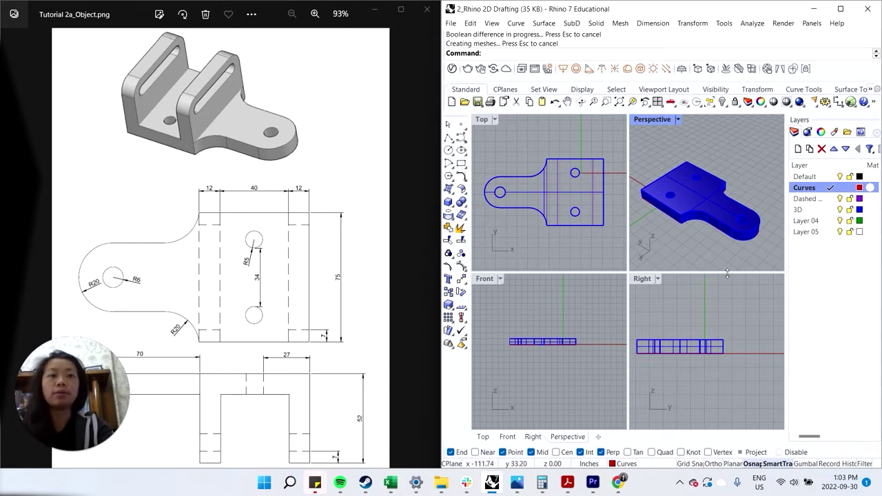
click(652, 282)
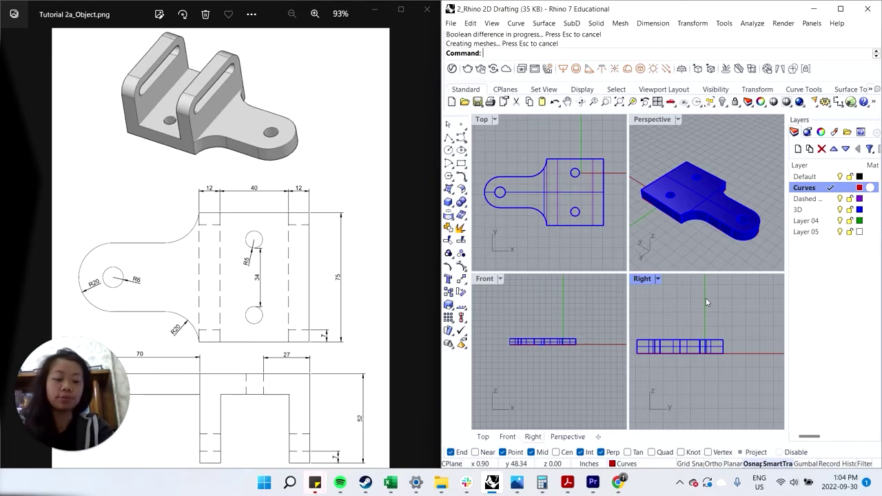
- In the Right view, draw an open polyline from the base up 40, across, and down
click(448, 139)
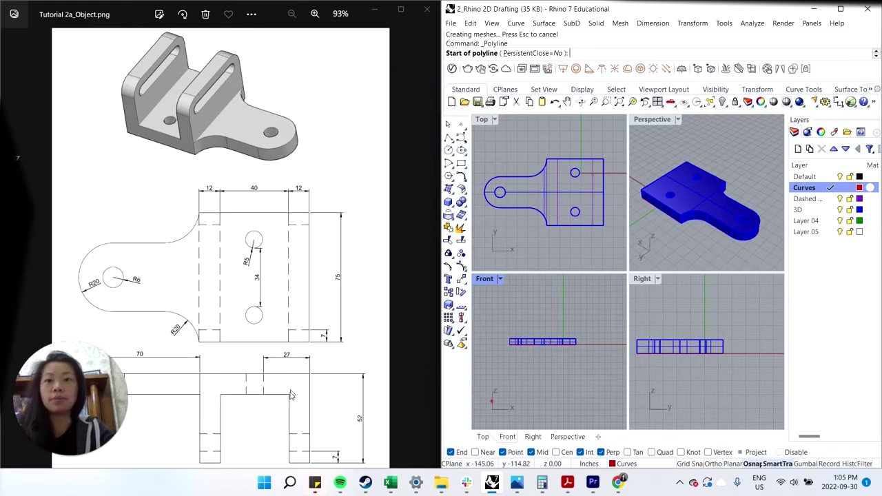
click(636, 341)
text(40)
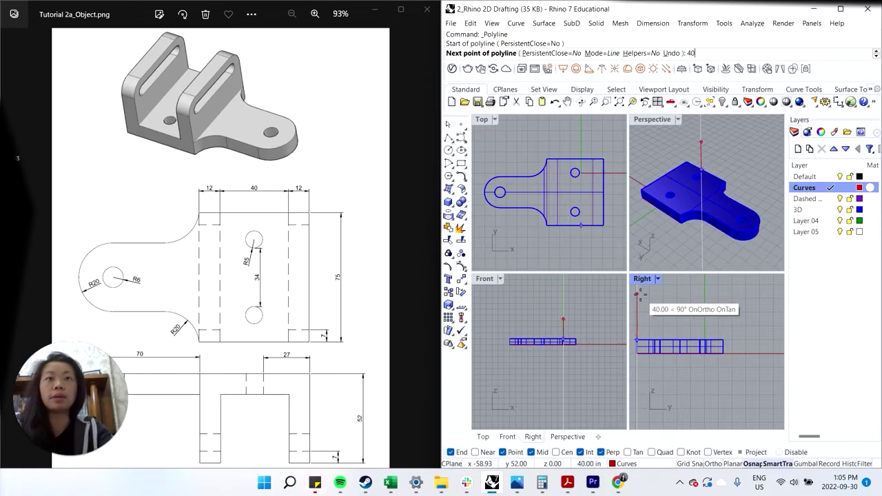
key(Return)
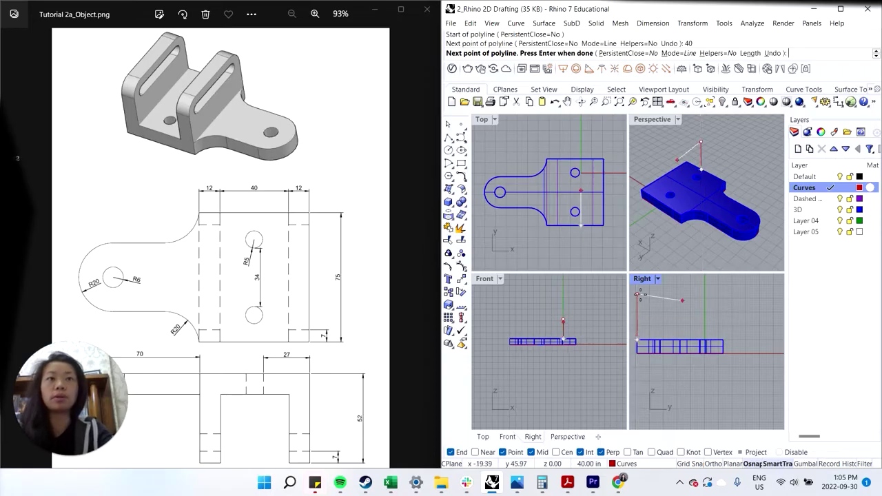
click(721, 294)
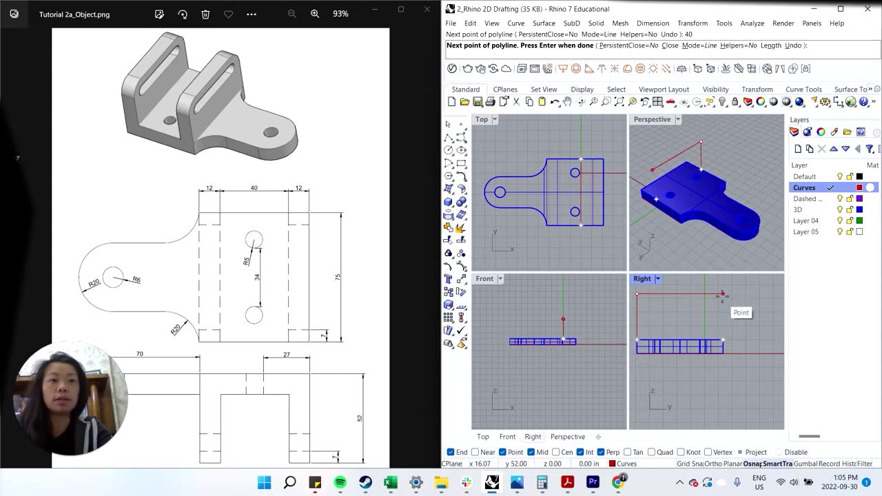
click(723, 339)
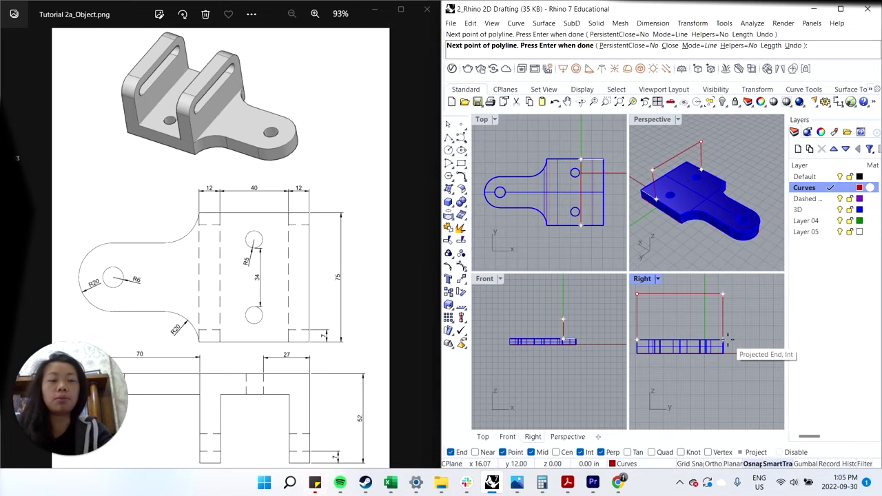
key(Return)
click(724, 331)
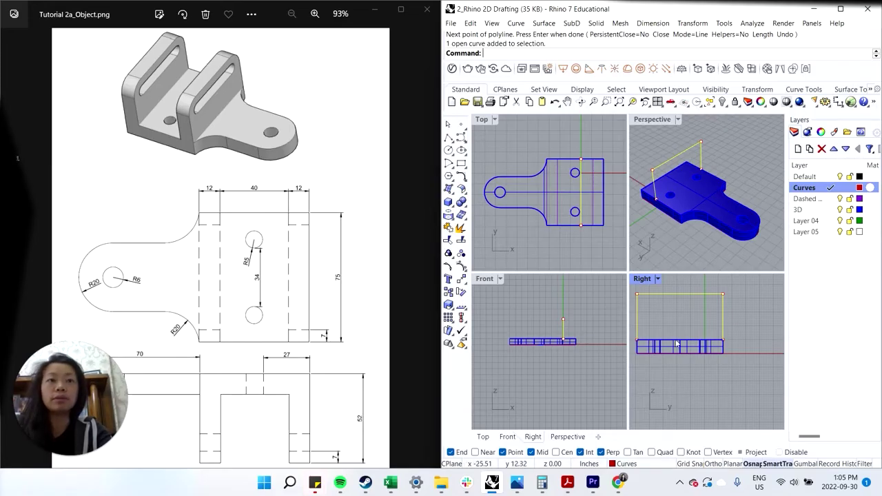
- Fillet the upright outline's top-left and top-right corners with radius 7
text(fillet)
key(Return)
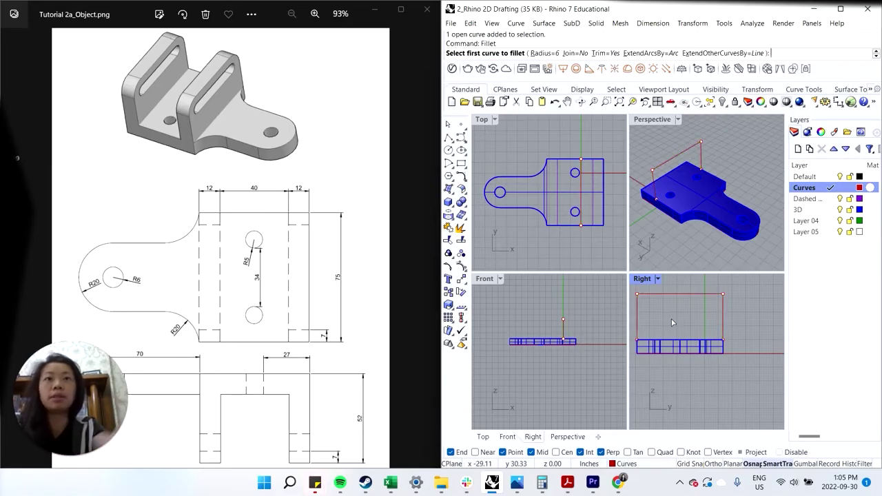
click(544, 53)
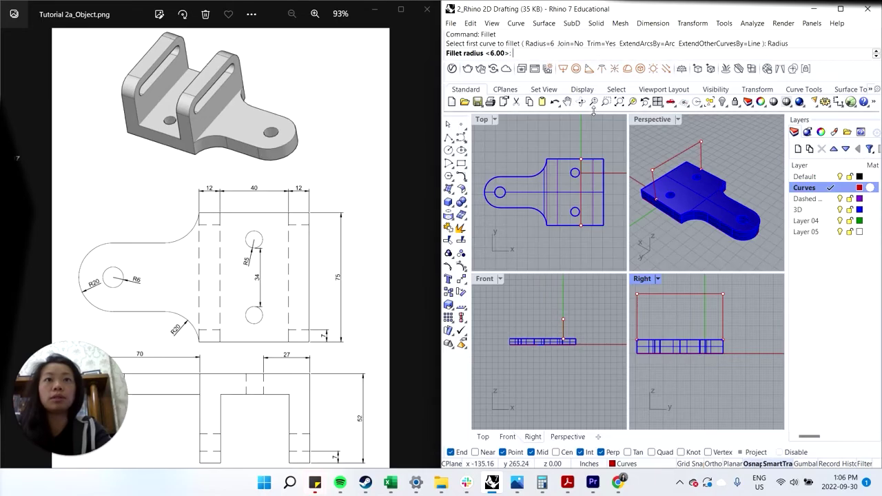
text(7)
key(Return)
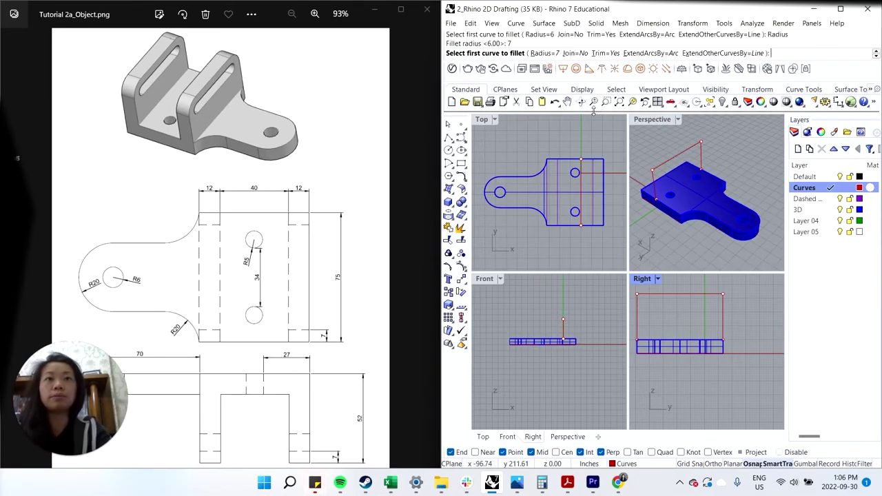
click(637, 304)
click(646, 296)
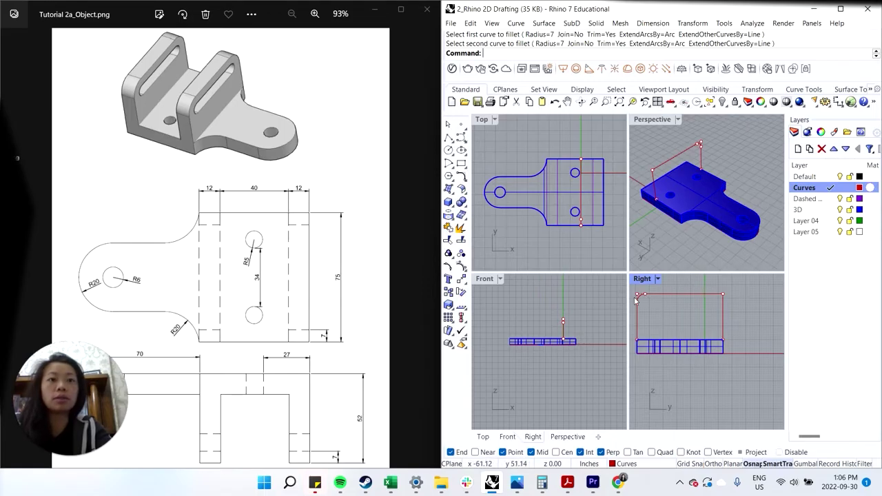
click(725, 317)
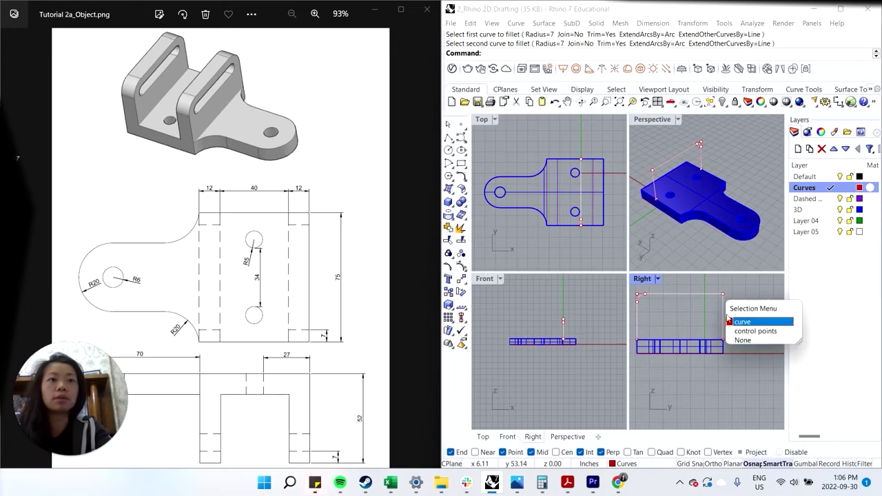
click(744, 323)
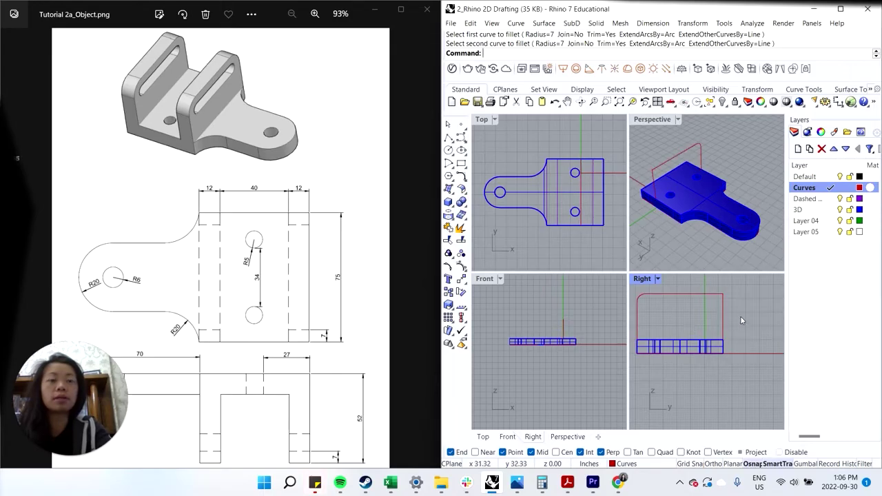
key(Return)
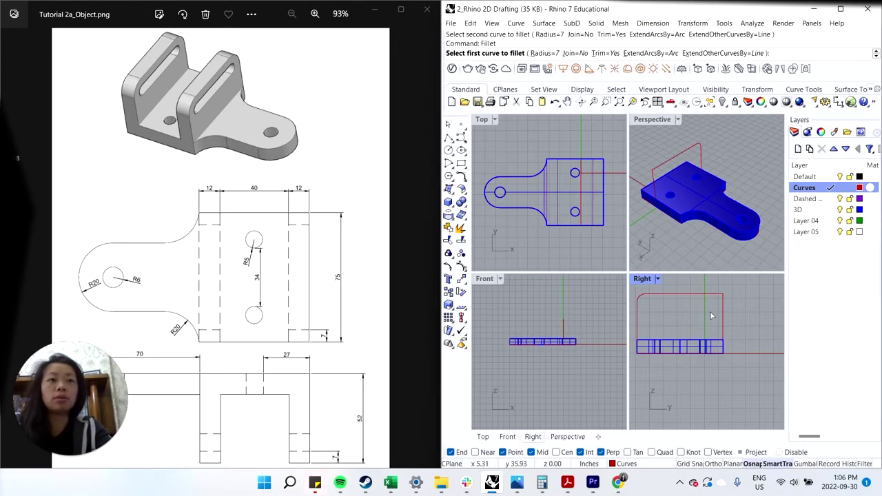
click(710, 295)
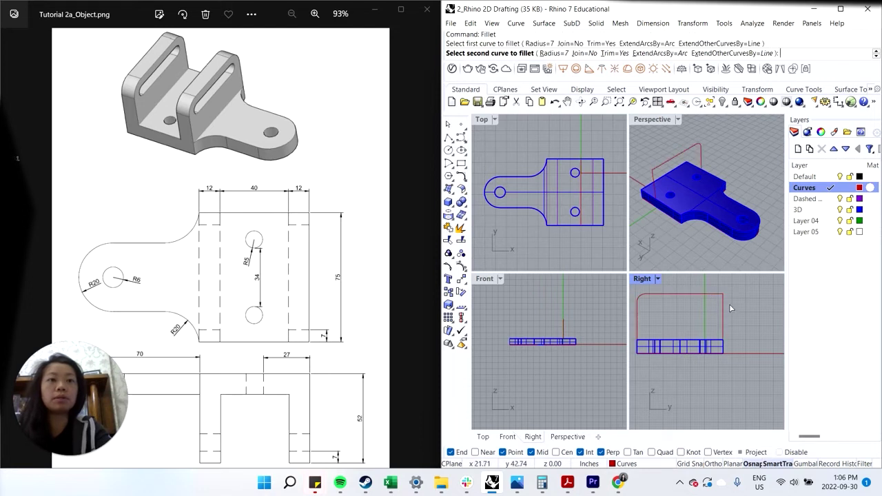
click(723, 311)
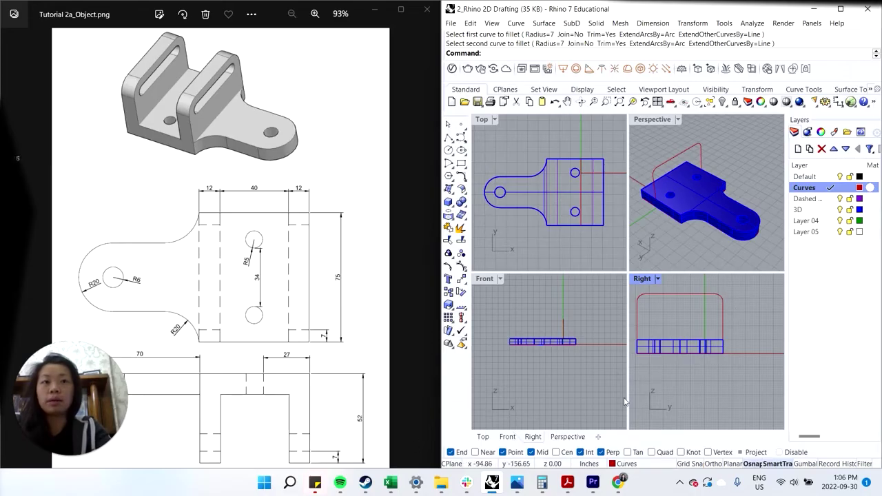
- Draw a horizontal guide line across the profile below the top, plus short lines at both upper corners
click(640, 303)
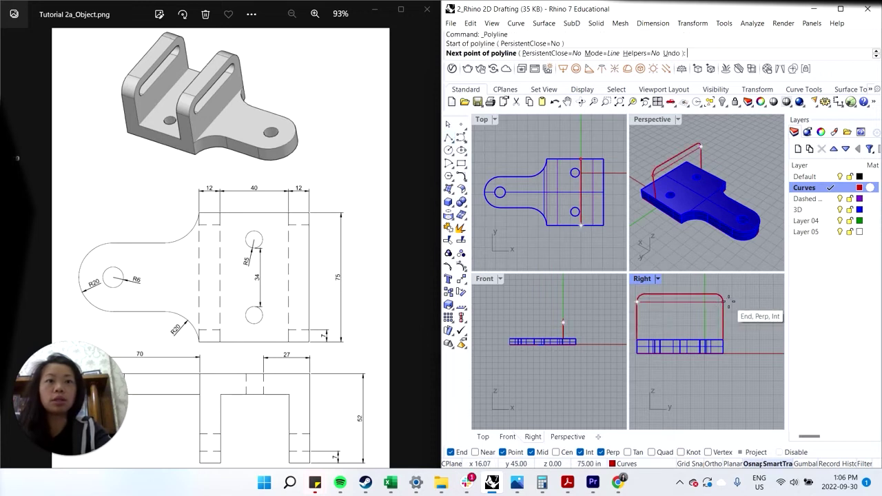
click(727, 301)
key(Return)
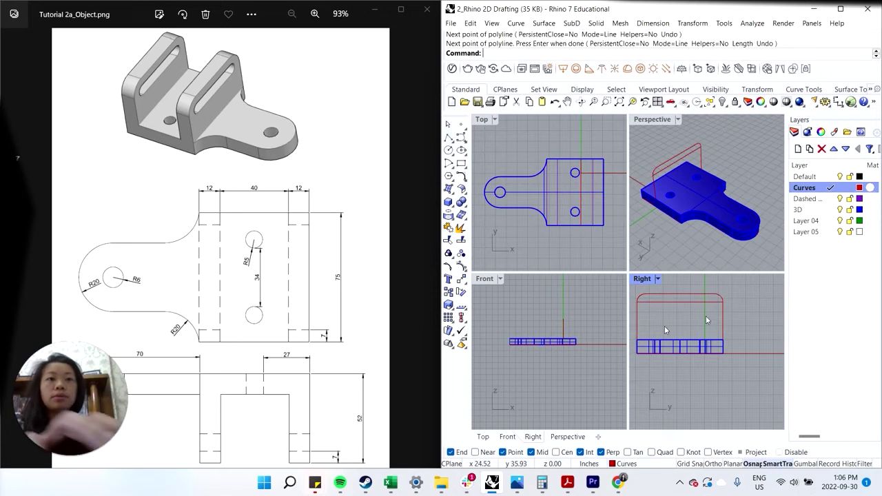
key(Return)
click(646, 297)
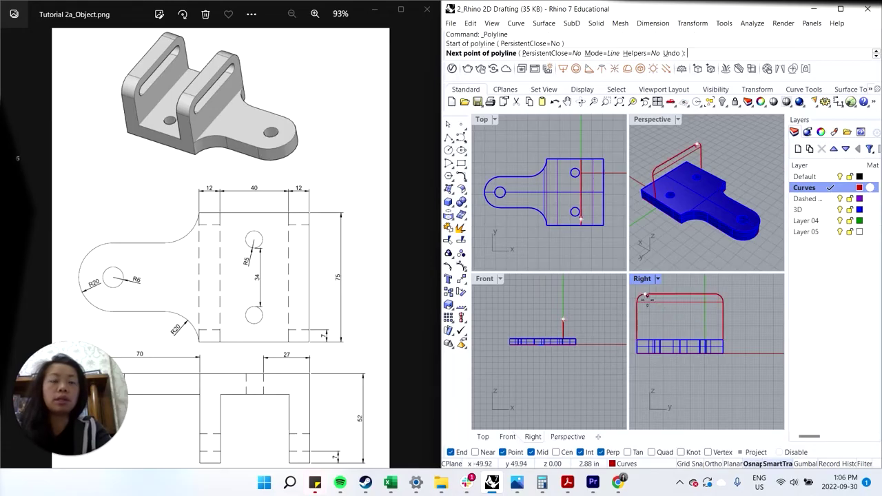
click(646, 298)
key(Return)
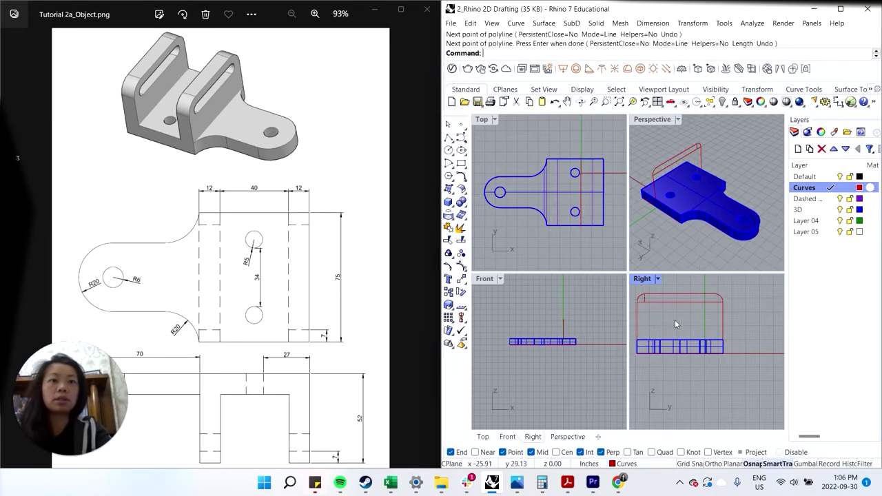
key(Return)
click(723, 302)
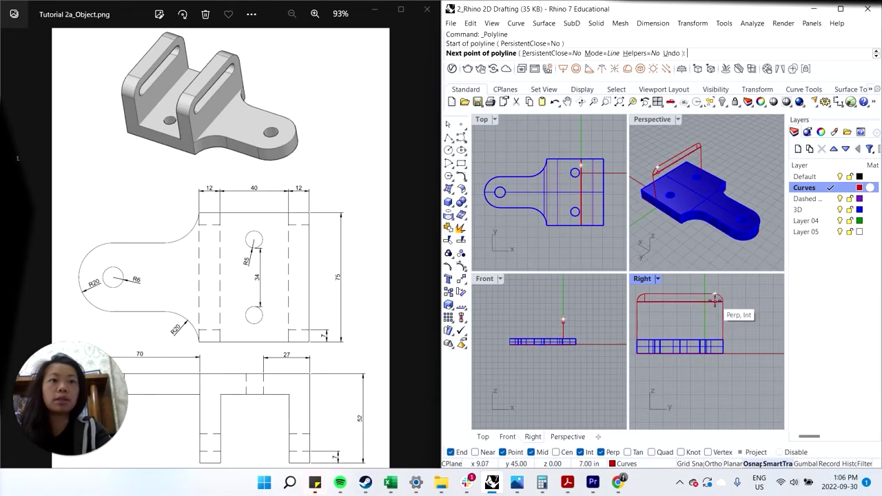
click(731, 318)
key(Return)
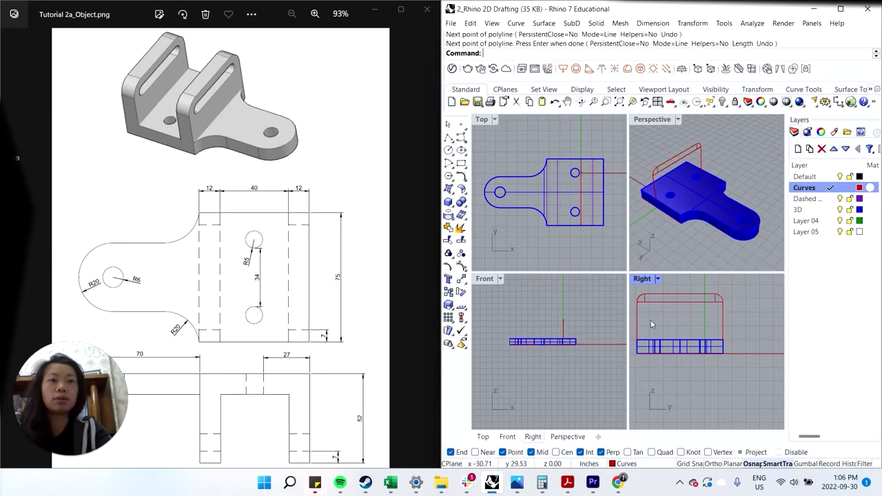
click(452, 140)
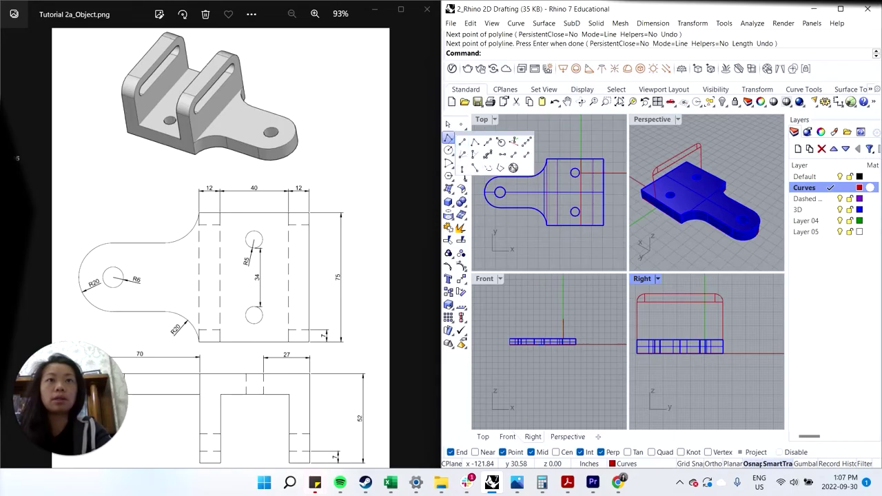
- Draw the slot's sides as a polyline in the Right view, after abandoning a 12-unit line
click(459, 142)
click(645, 303)
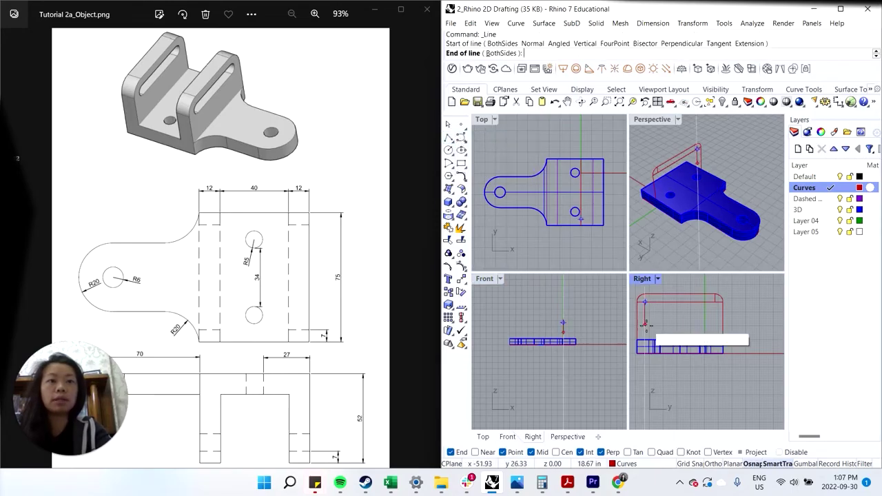
text(12)
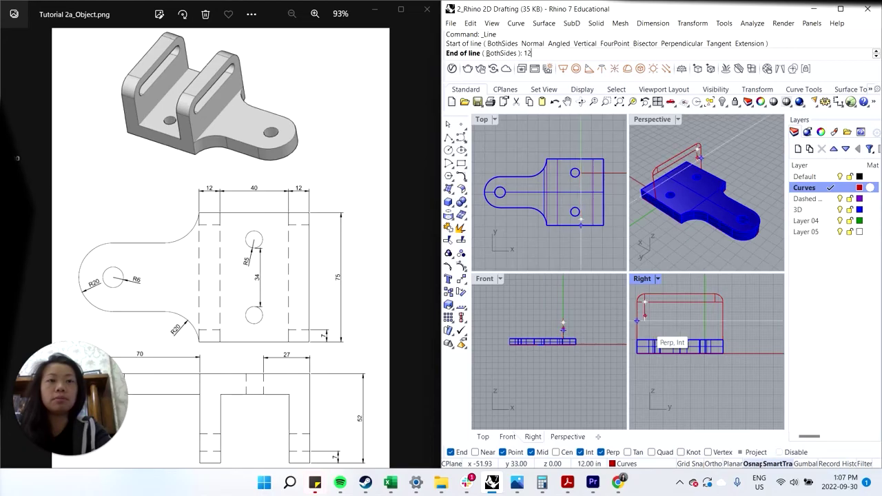
key(Return)
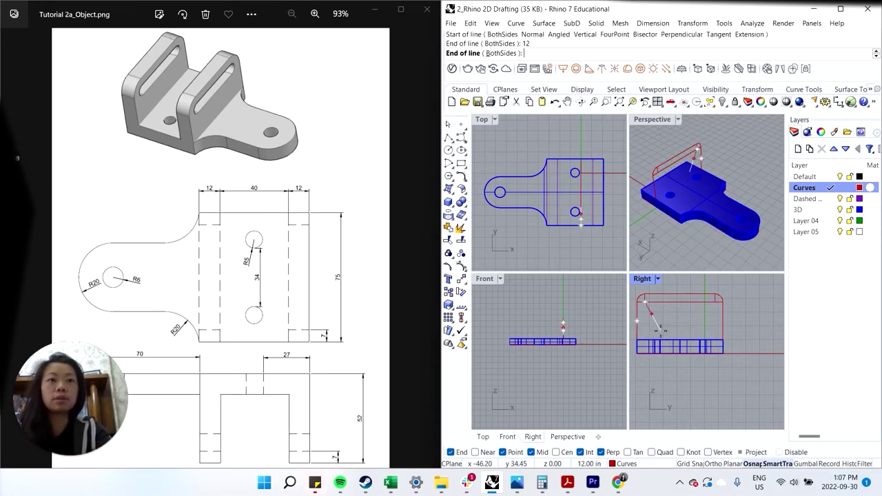
key(Return)
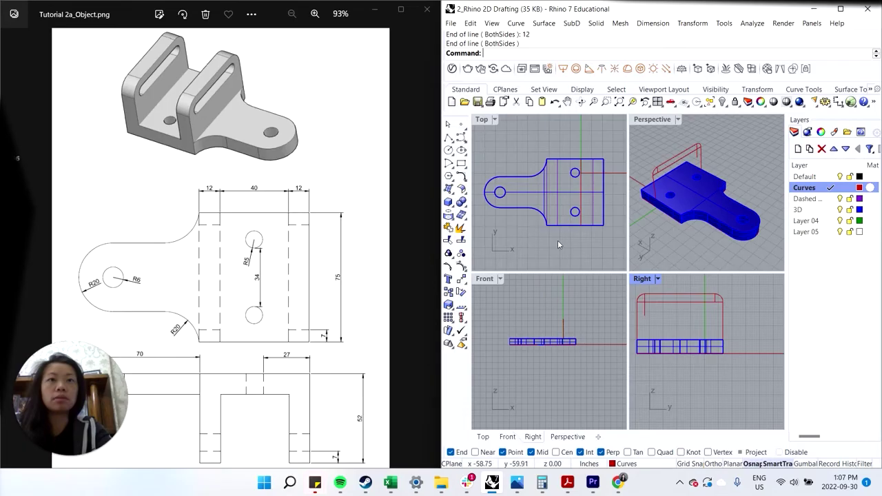
text(polyline)
key(Return)
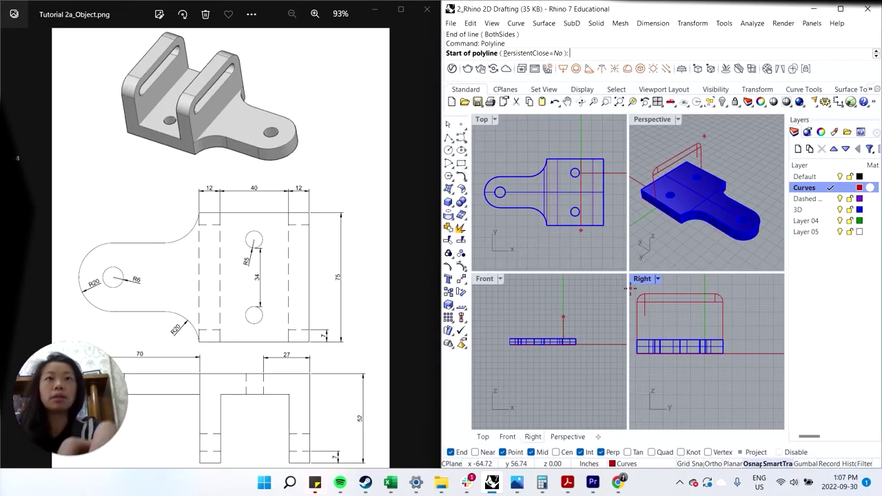
click(645, 316)
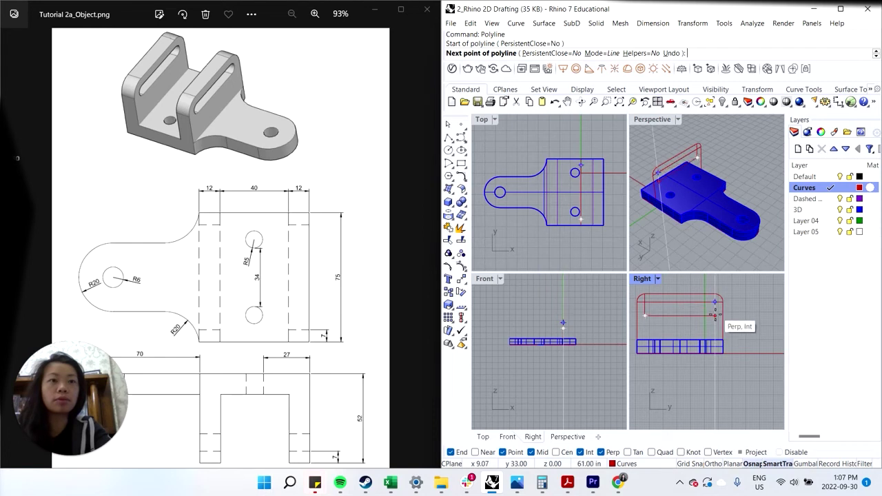
click(716, 315)
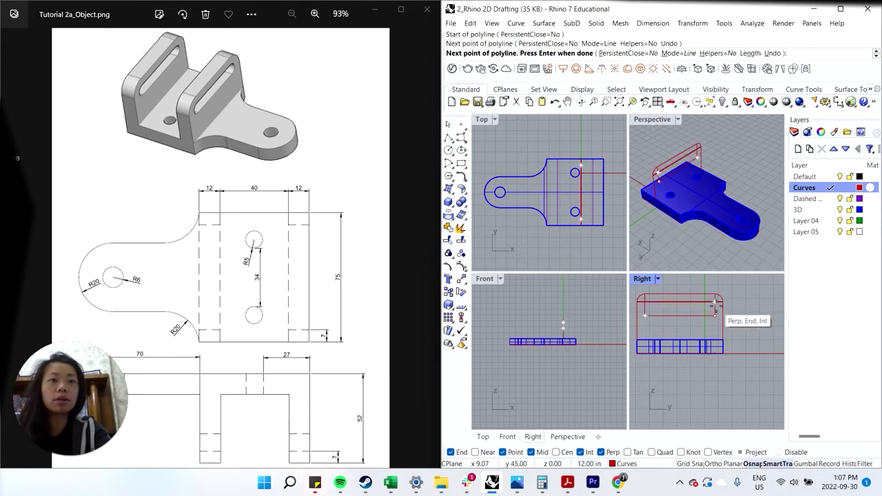
click(716, 302)
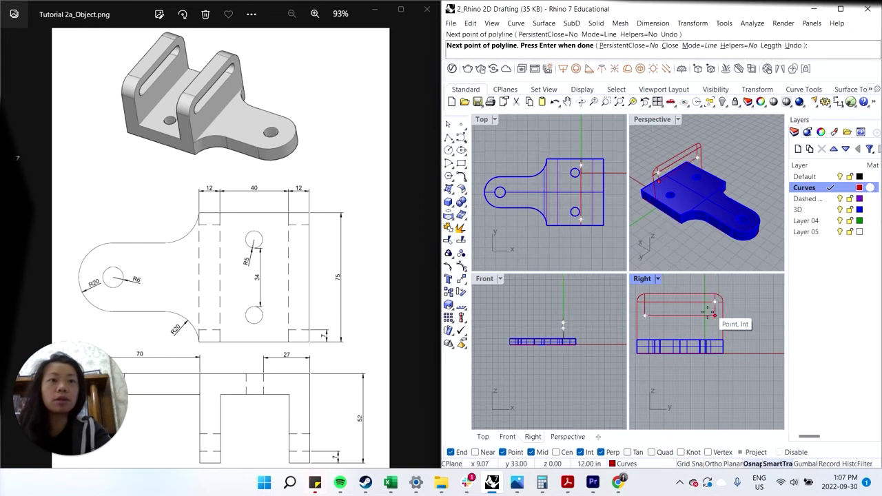
click(645, 301)
key(Return)
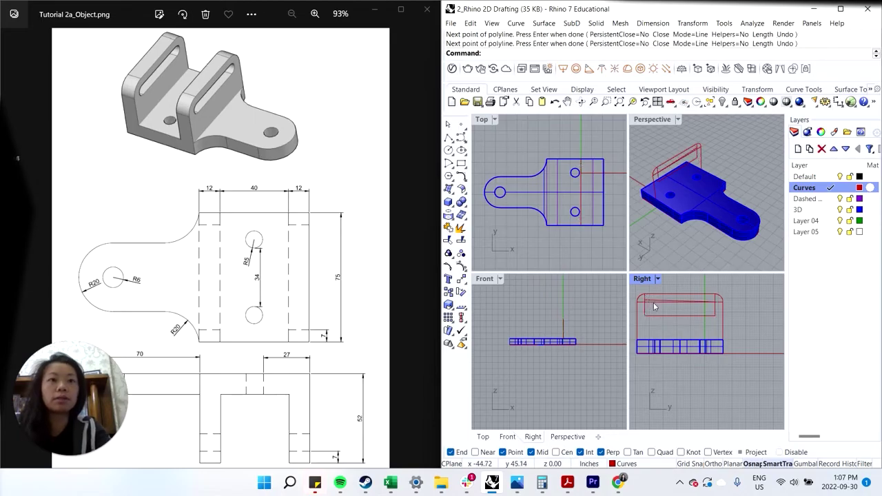
- Show the new polyline's control points and check its left end point
click(651, 302)
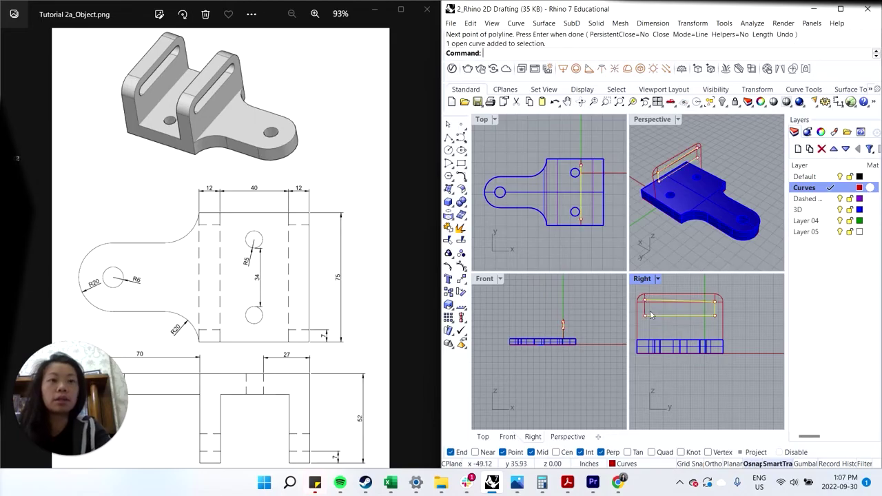
scroll(650, 309, up, 1)
scroll(645, 306, up, 3)
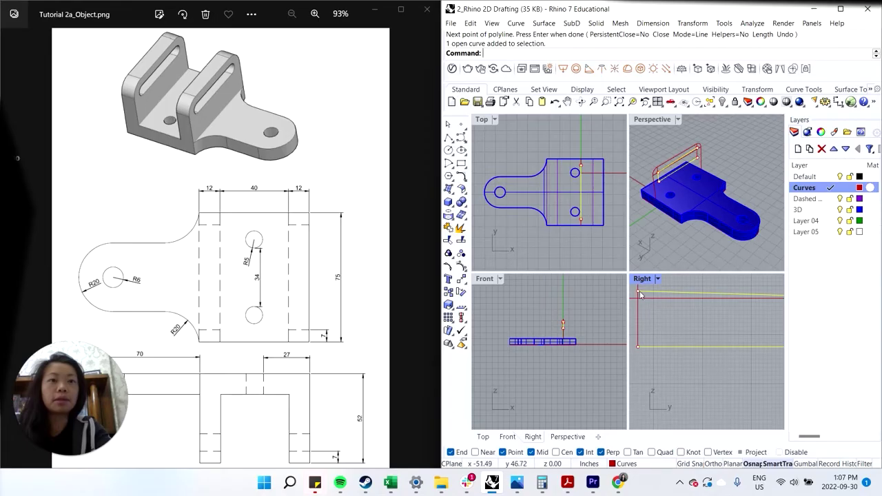
key(F10)
click(639, 300)
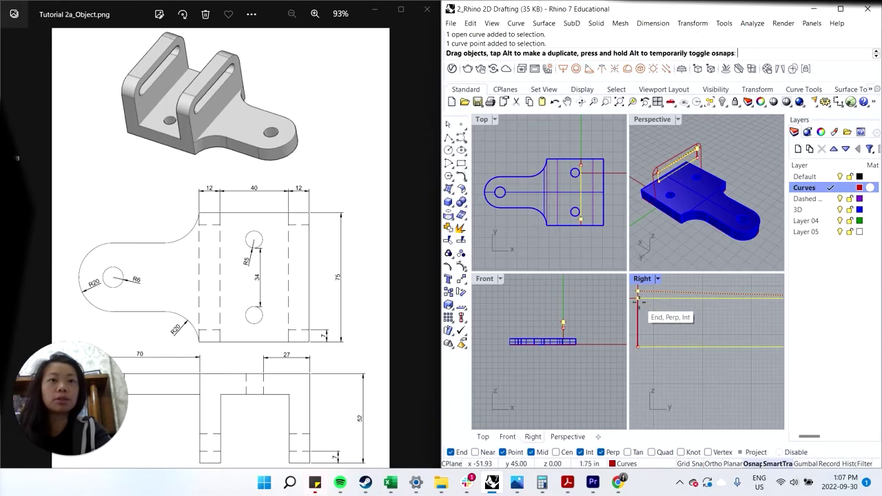
scroll(642, 303, down, 4)
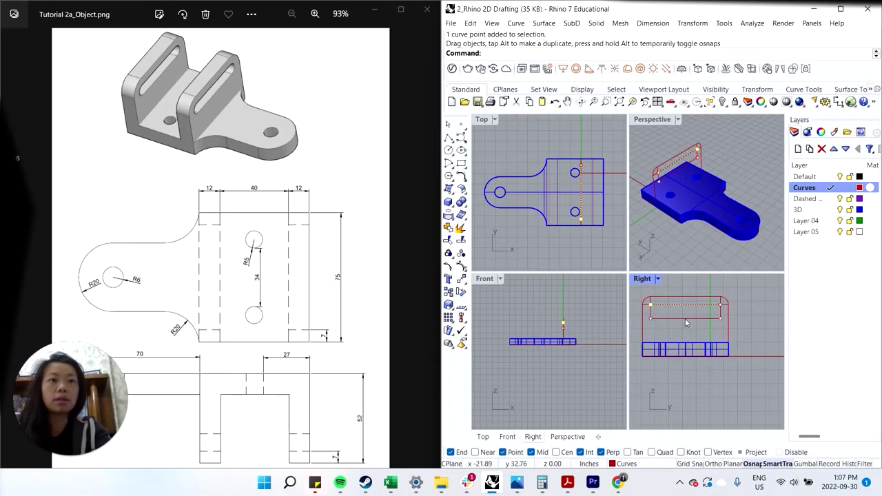
- Join the two slot curves into one closed outline and delete the leftover guide line
click(676, 318)
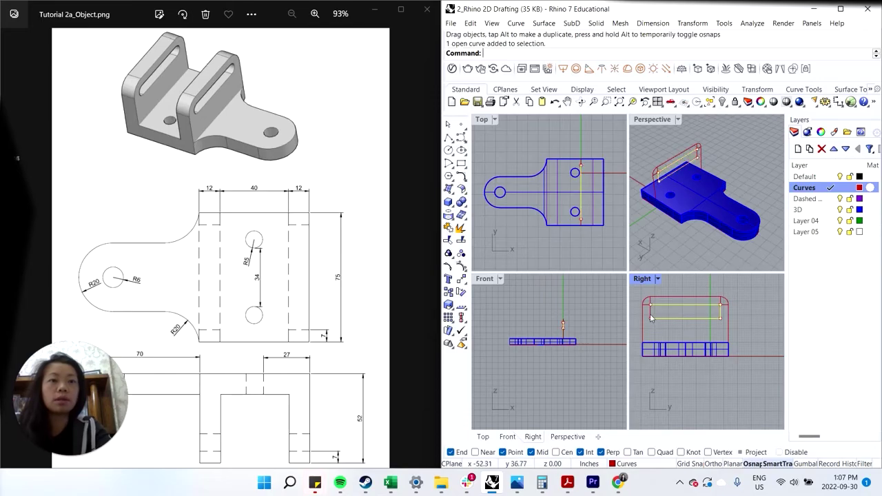
click(652, 316)
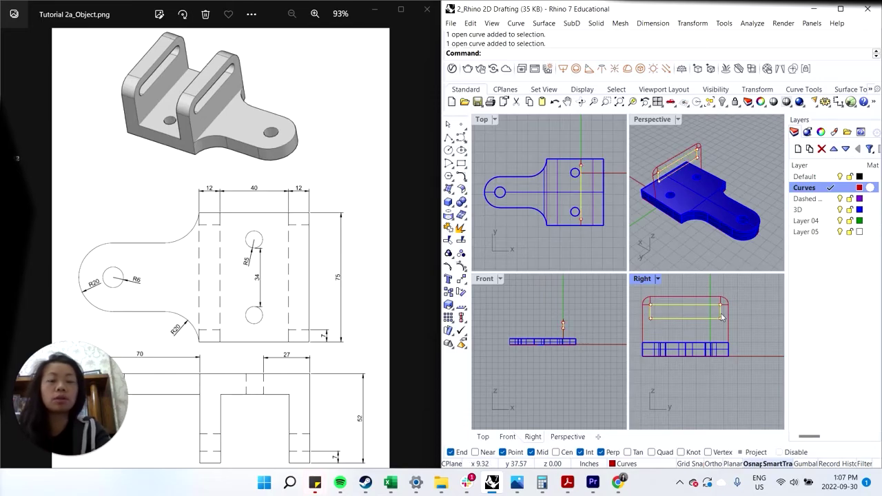
key(Return)
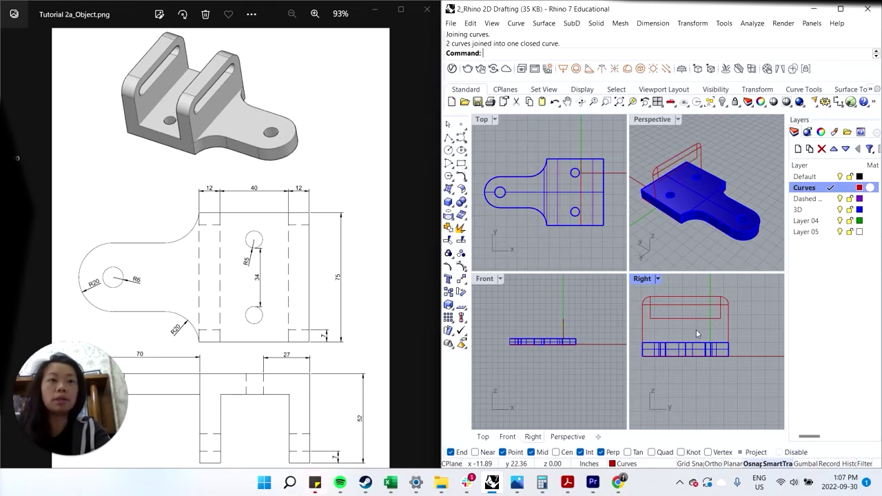
click(699, 322)
key(Escape)
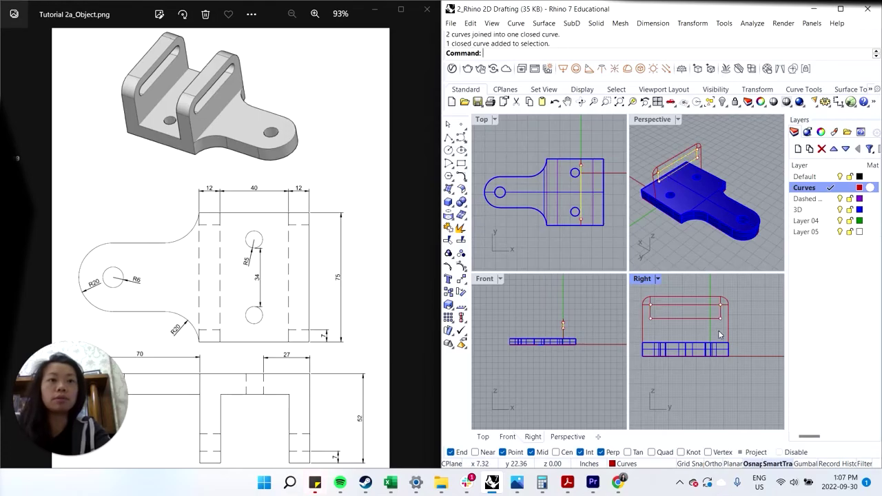
click(725, 303)
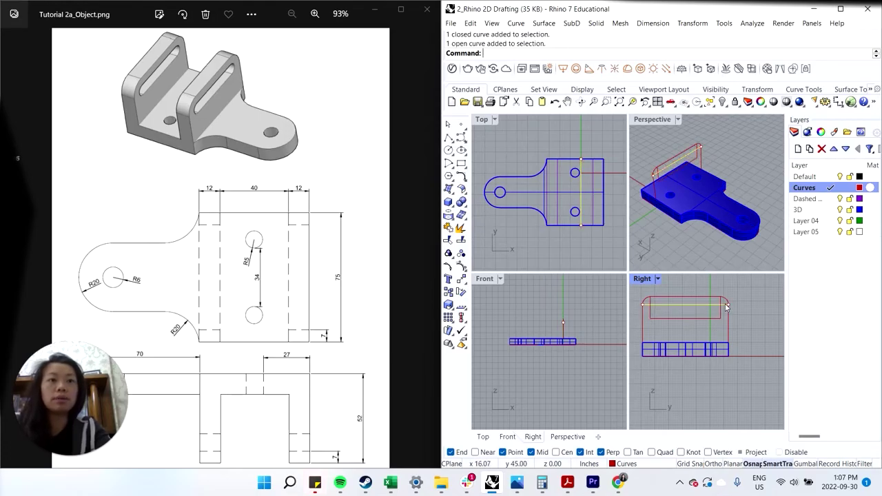
key(Delete)
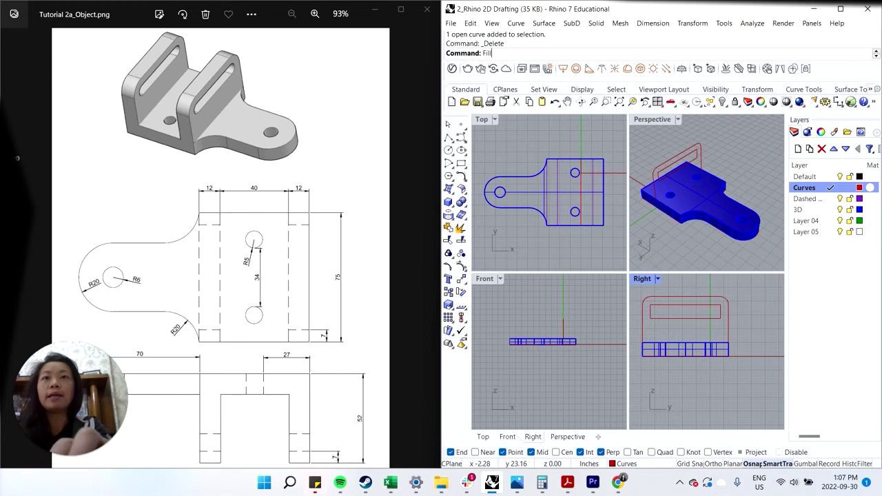
- Fillet the slot's top-left and bottom-left corners with radius 6
key(Return)
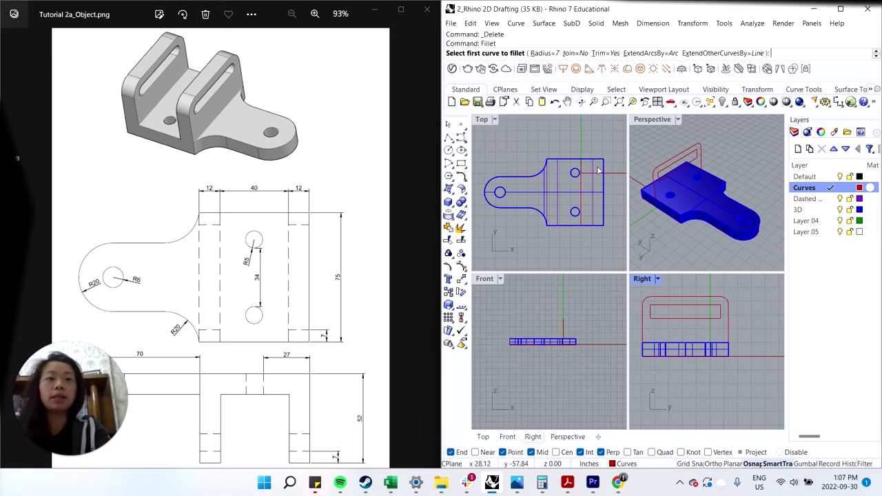
click(543, 53)
text(6)
key(Return)
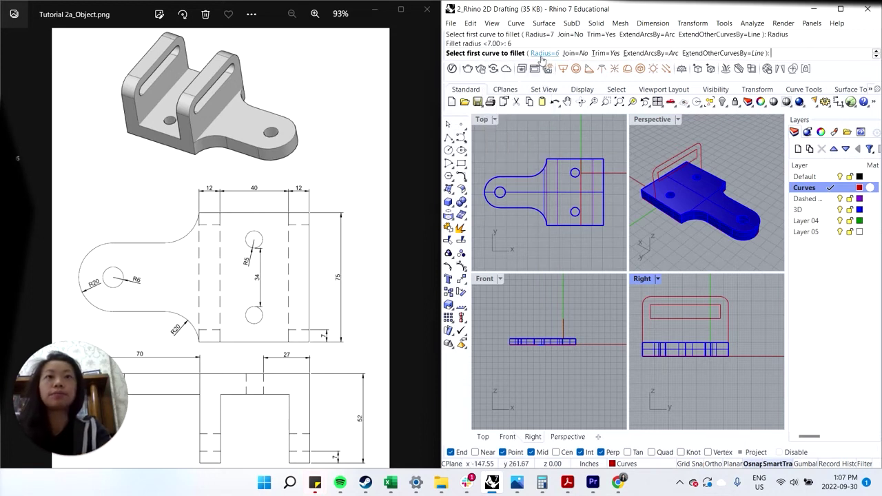
click(658, 308)
click(652, 312)
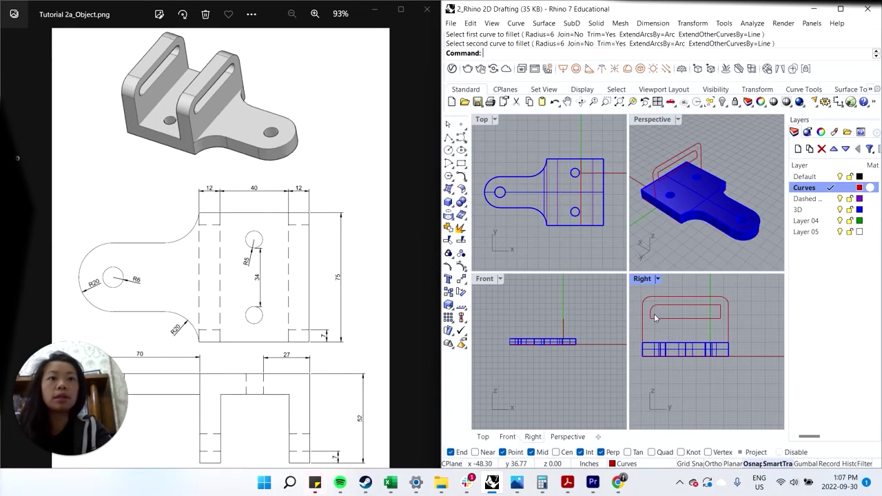
key(Return)
click(652, 316)
click(658, 318)
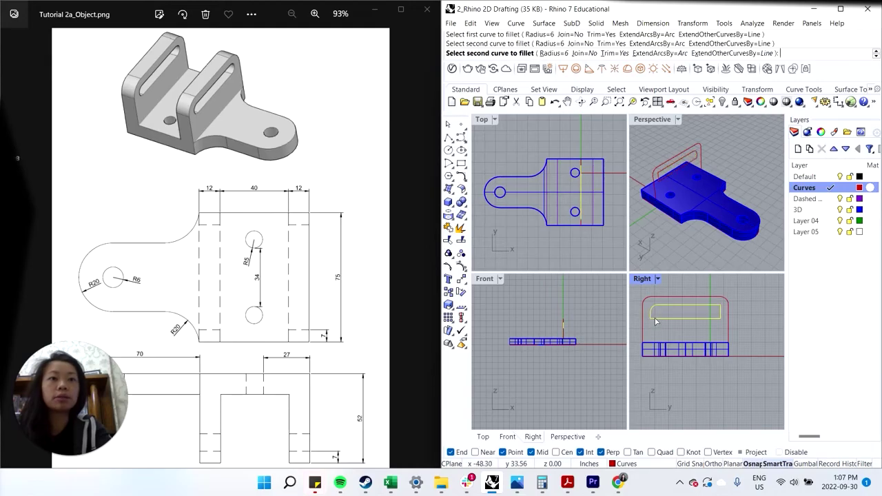
- Fillet the slot's bottom-right and top-right corners with the same radius 6
key(Return)
click(714, 319)
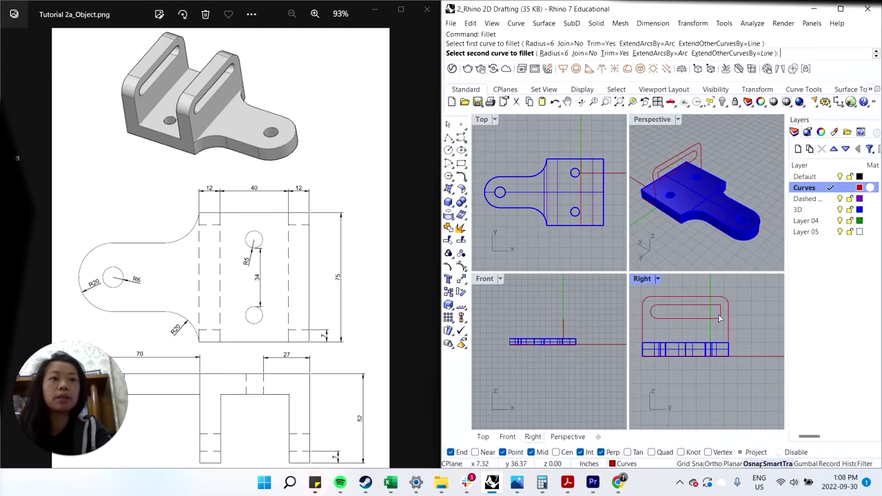
click(720, 315)
key(Return)
click(720, 310)
click(715, 311)
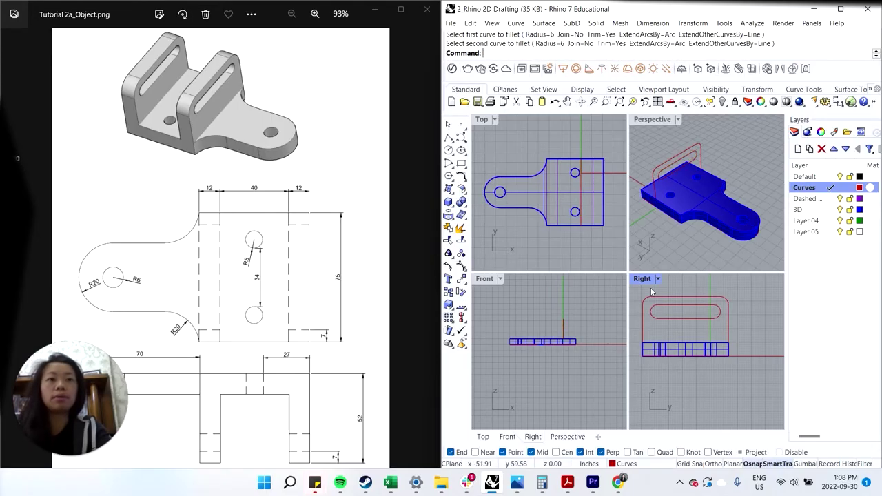
click(731, 326)
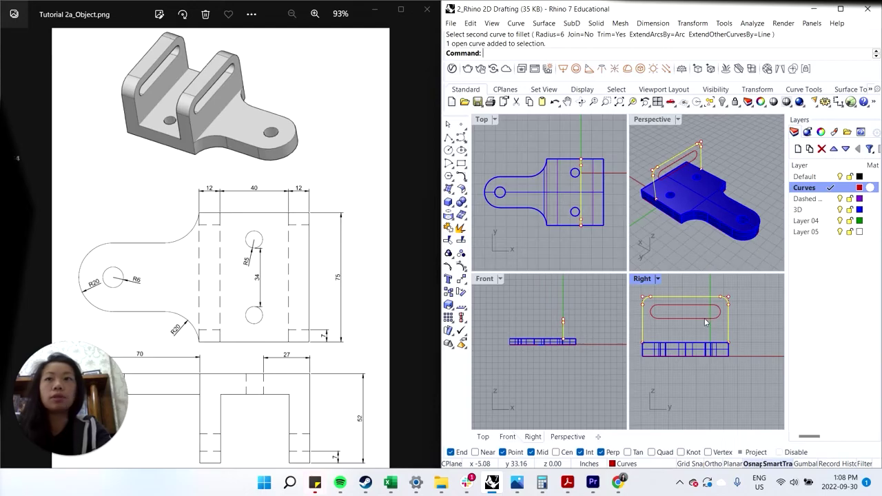
- Trial-extrude the profile and slot curves on the 3D layer, then undo the extrusion
click(704, 318)
text(Extrud)
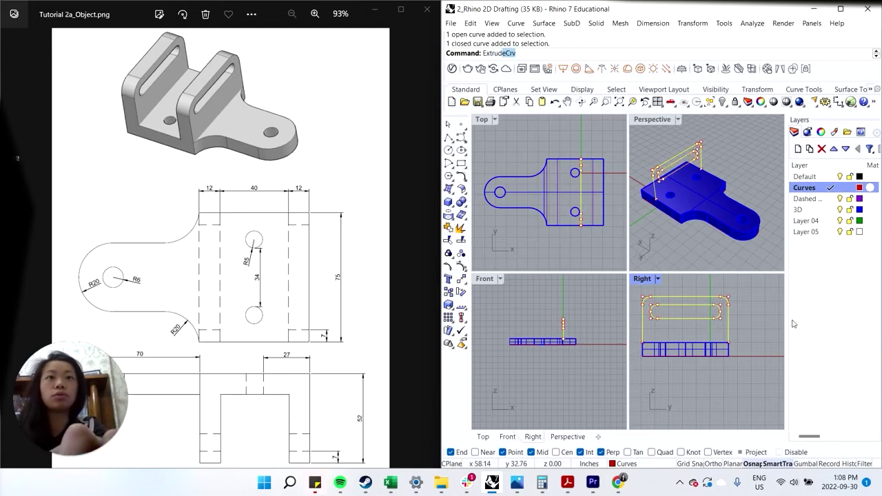
key(Return)
click(840, 210)
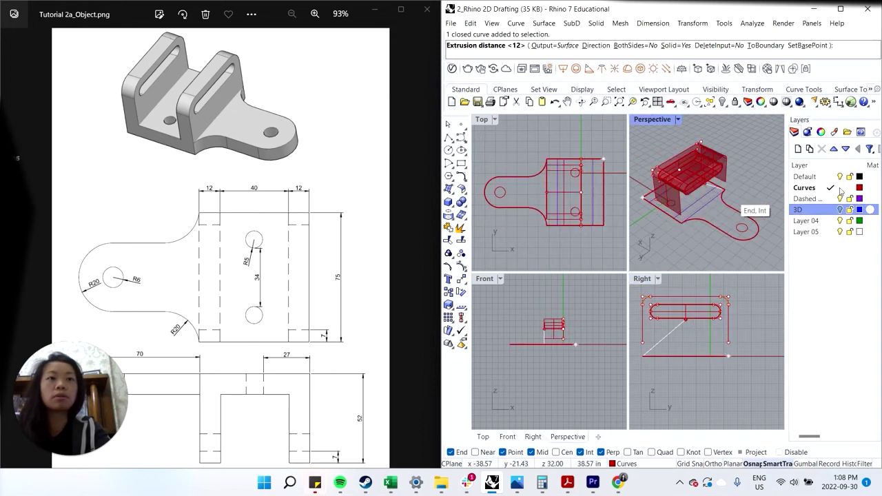
click(830, 210)
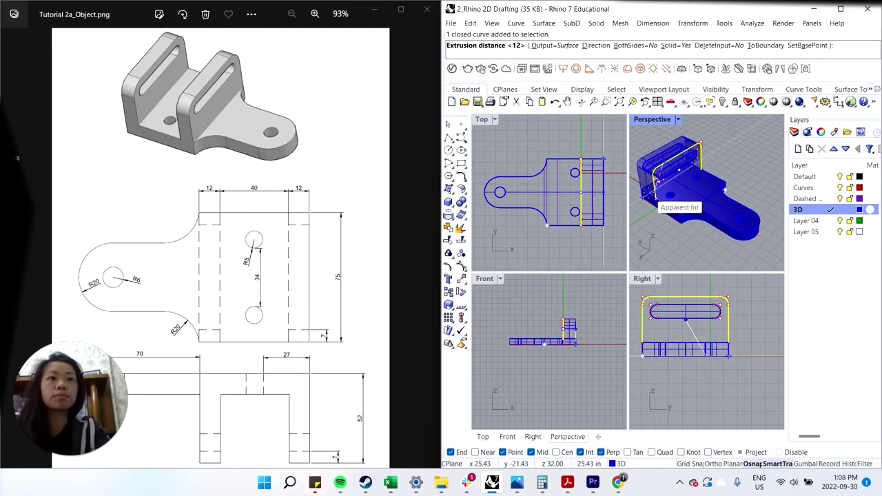
click(644, 198)
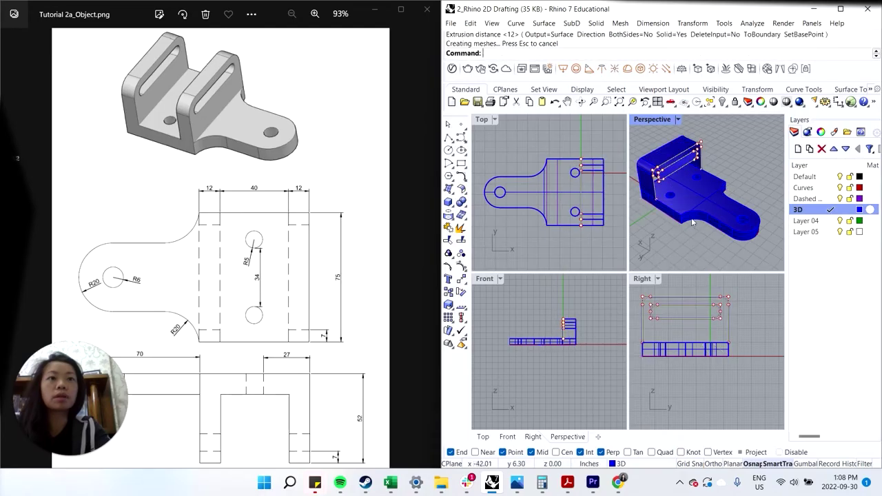
click(749, 324)
key(ctrl+z)
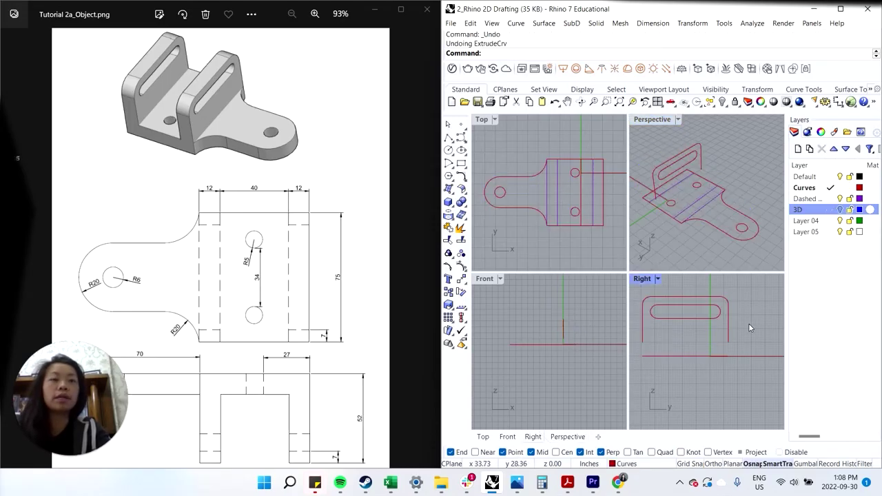
click(840, 211)
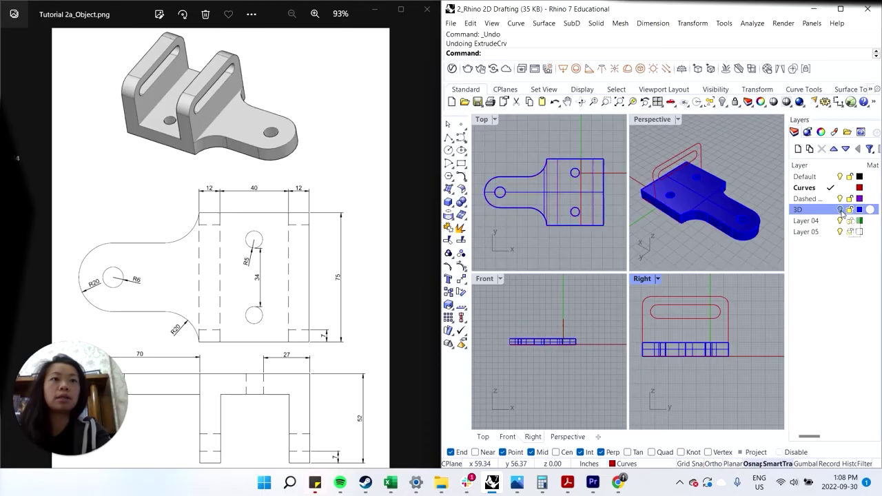
click(754, 158)
- Close the upright's open outer profile curve with CloseCrv
click(732, 323)
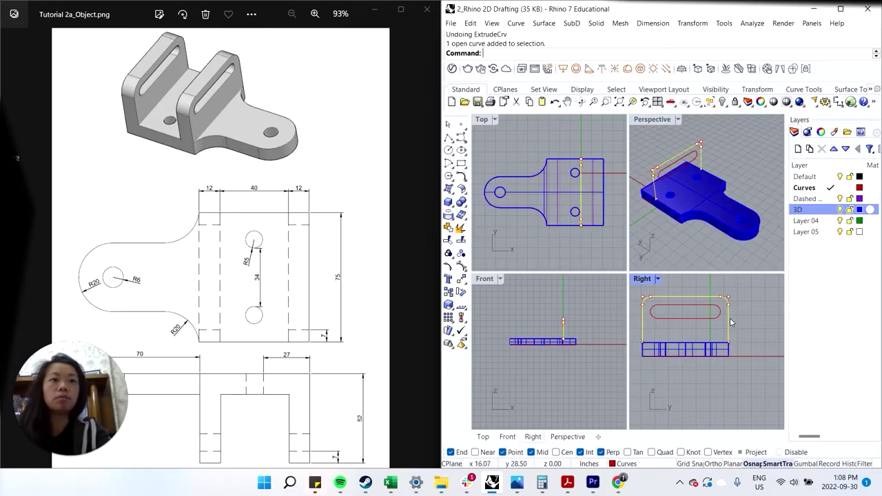
text(CloseCrv)
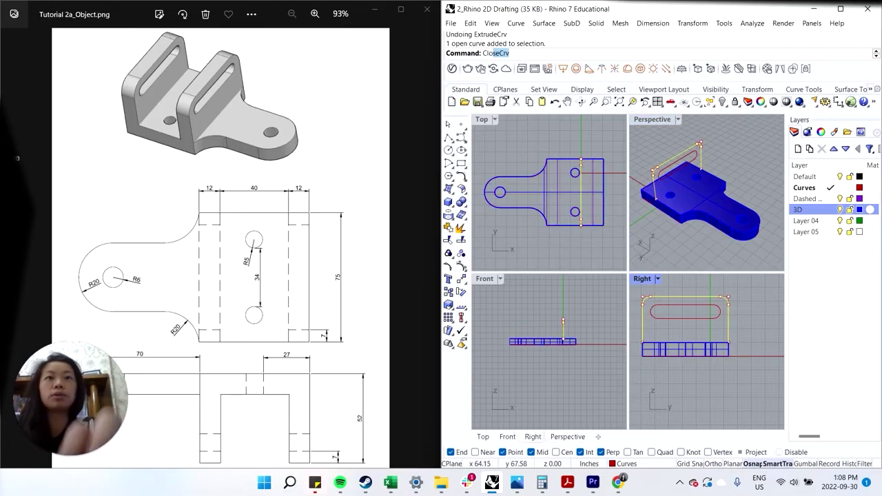
key(Return)
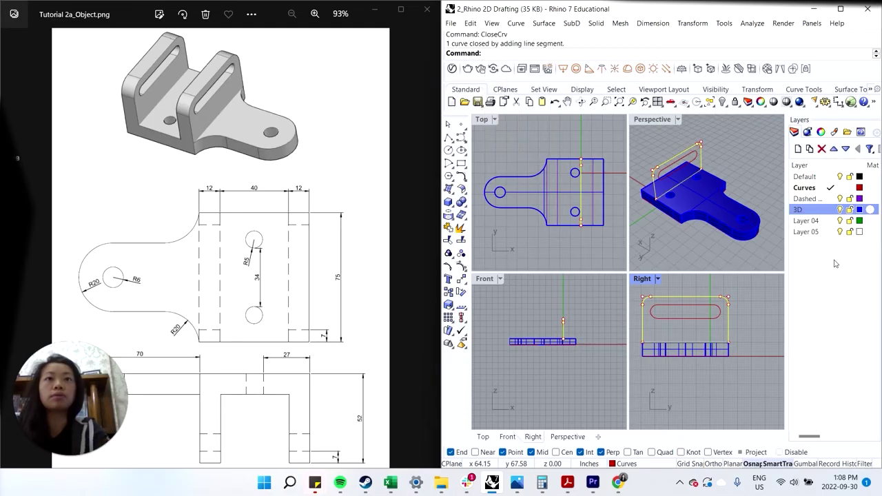
- Move the upright profile and slot curves onto the base plate's right edge
click(686, 173)
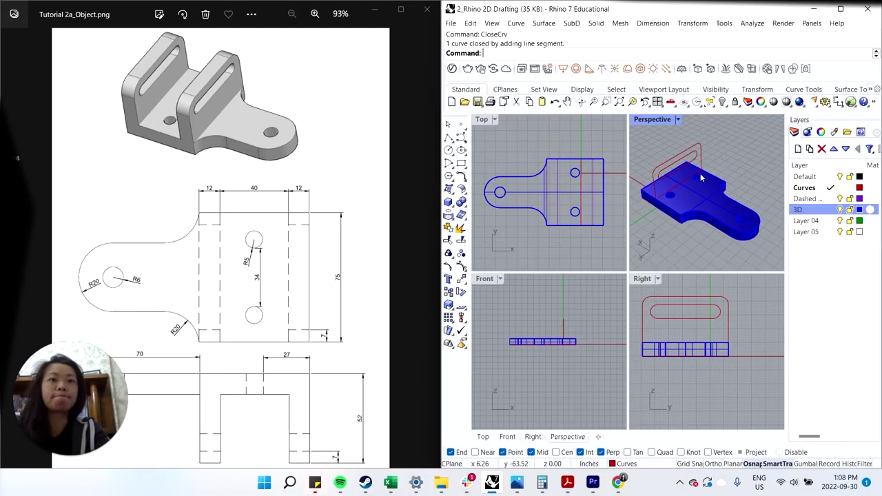
click(697, 163)
shift+click(694, 160)
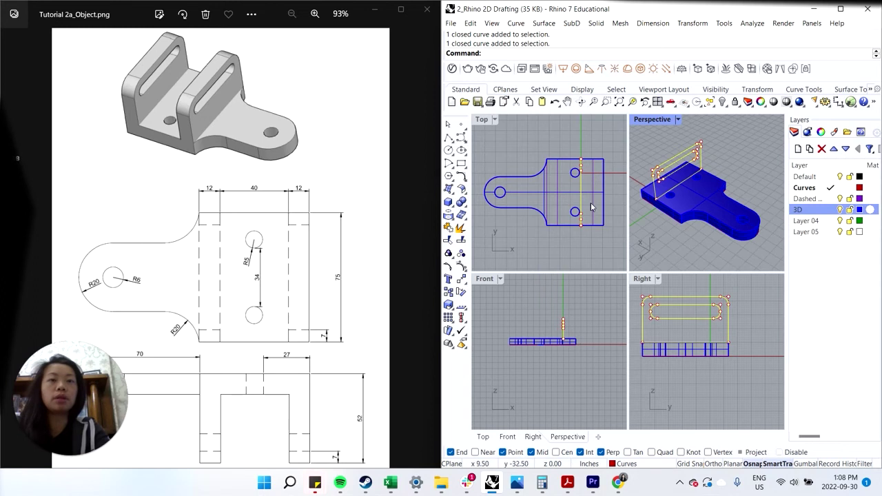
click(485, 122)
text(move)
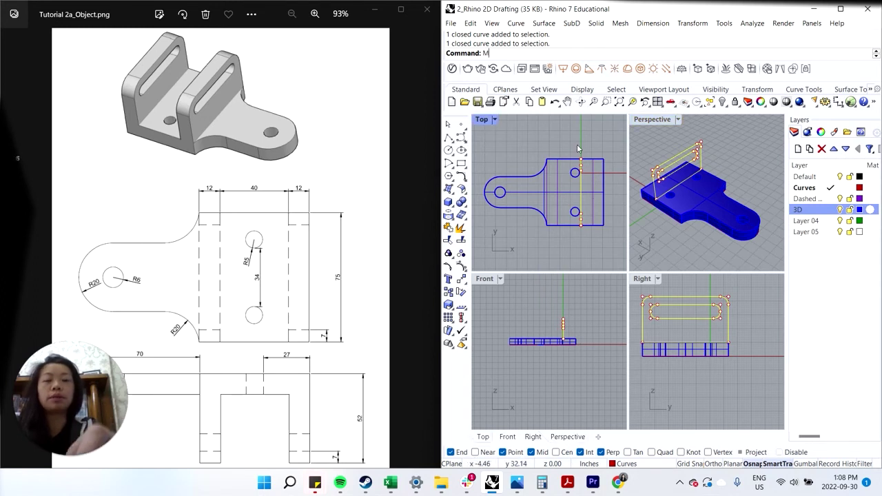
key(Return)
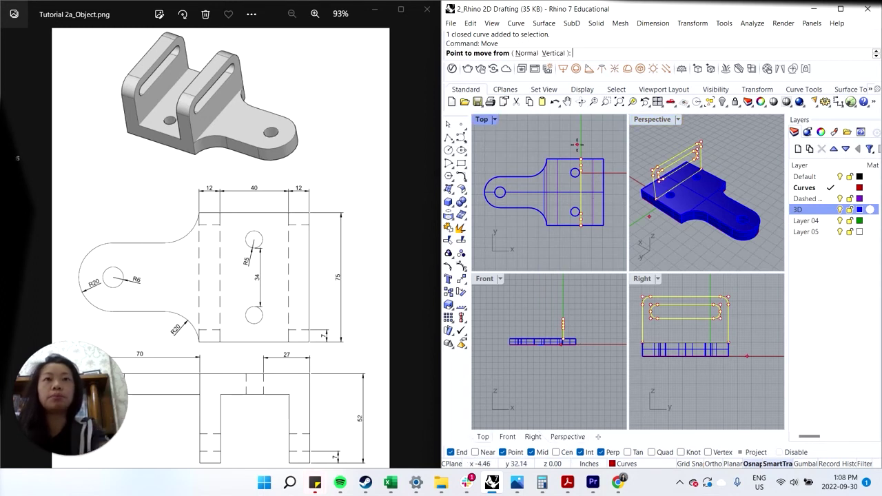
click(581, 226)
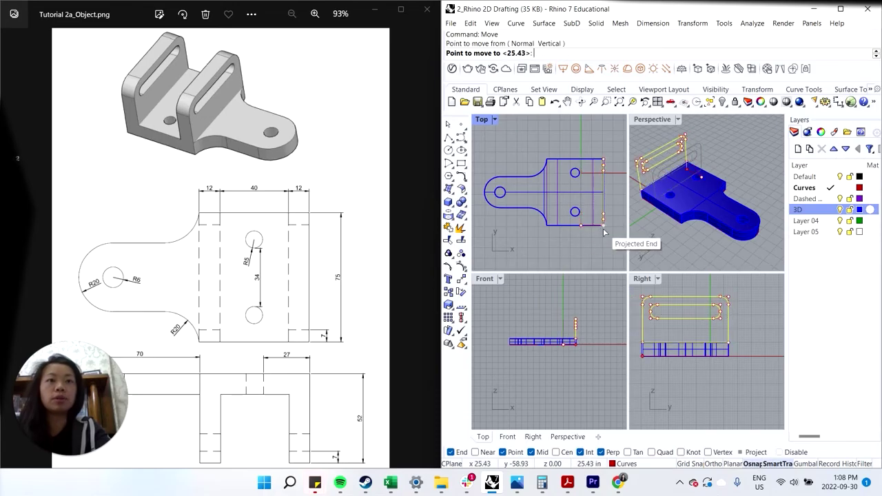
click(604, 232)
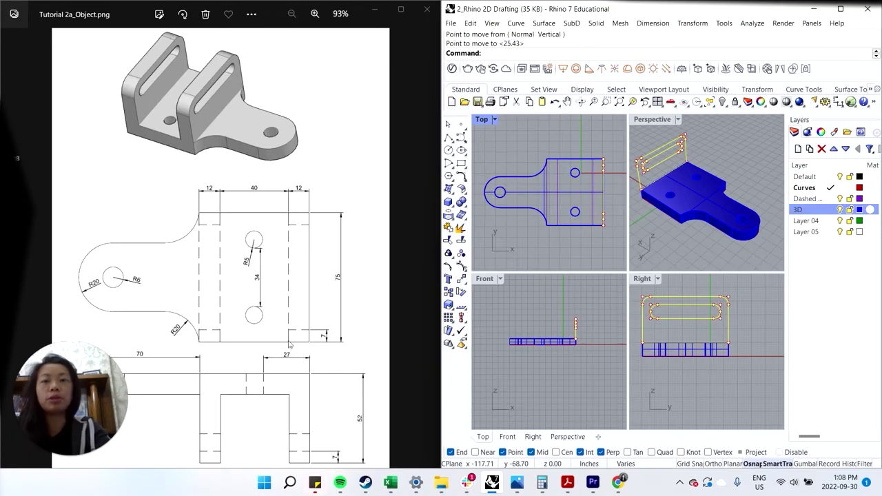
- On the 3D layer, extrude the profile and slot 12 units into a solid upright
click(831, 210)
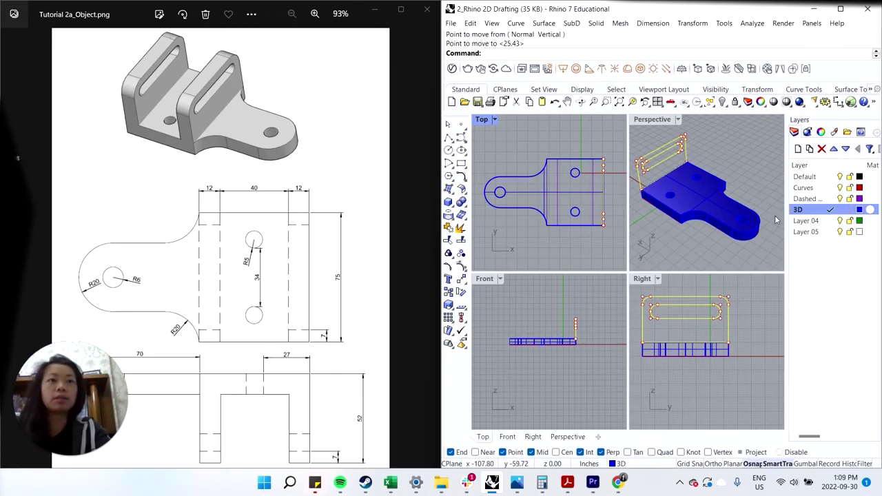
text(extrude)
key(Return)
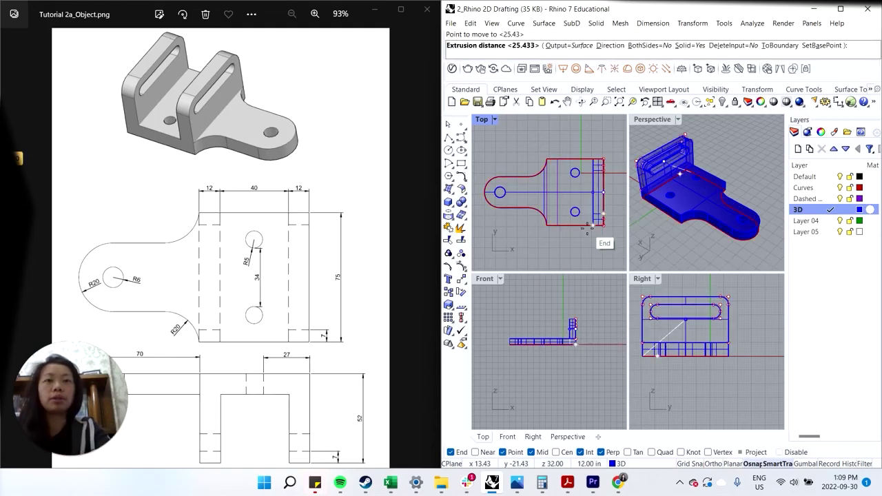
text(12)
key(Return)
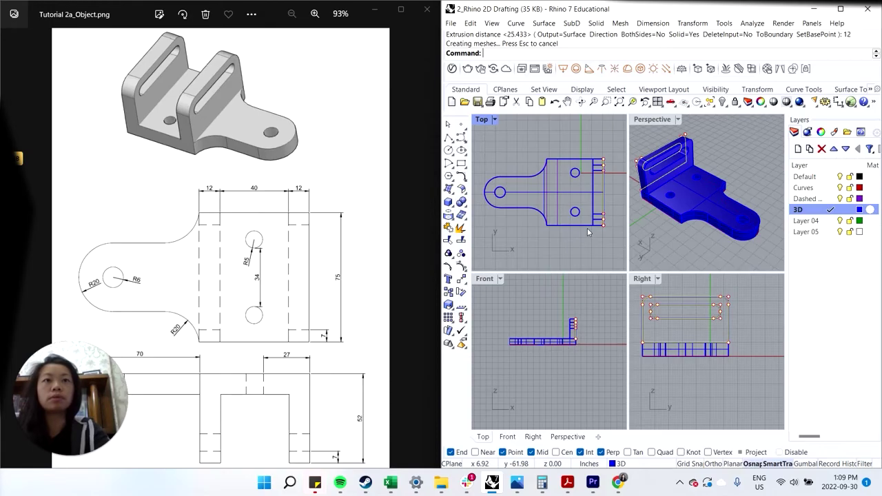
click(703, 152)
click(688, 160)
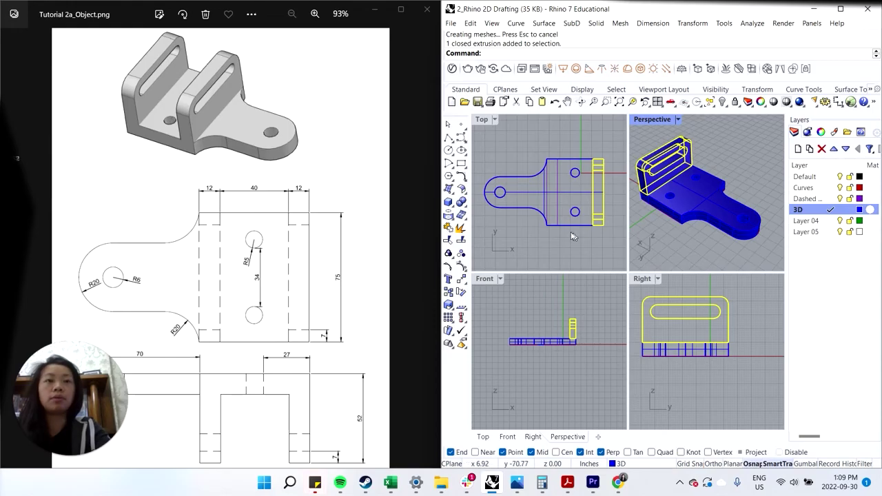
- Copy the slotted upright to the opposite end of the base plate
click(601, 240)
click(661, 181)
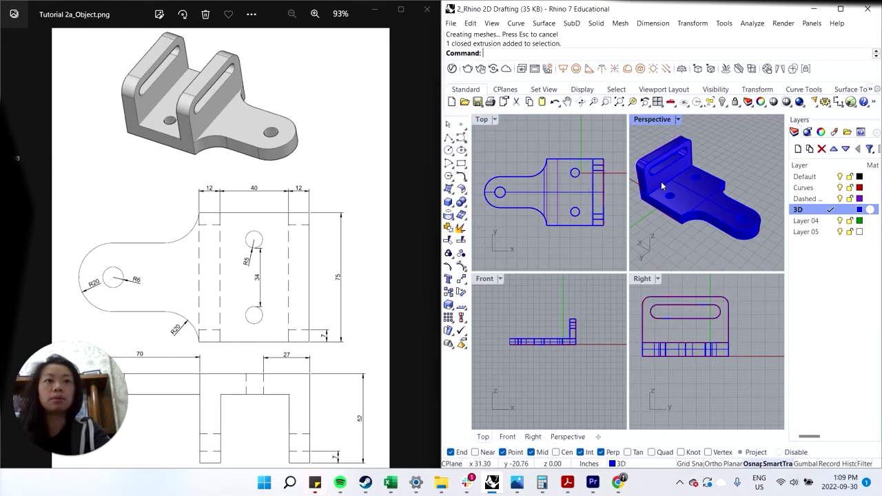
key(Return)
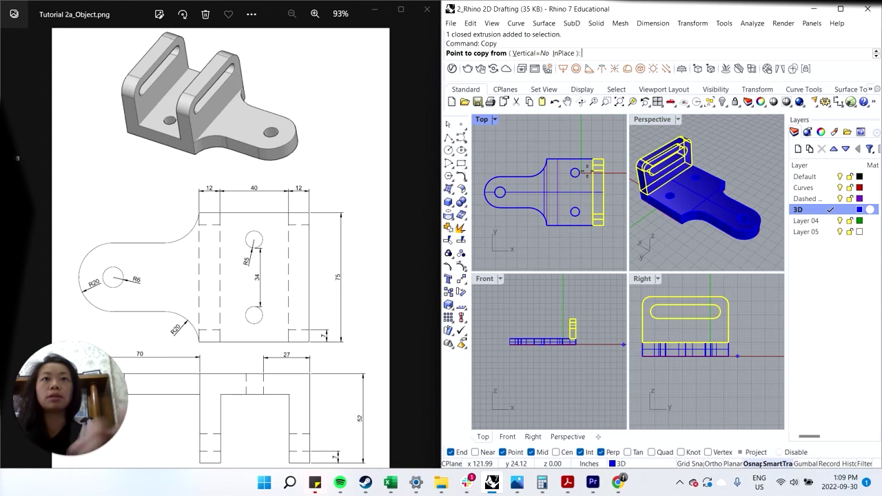
click(597, 228)
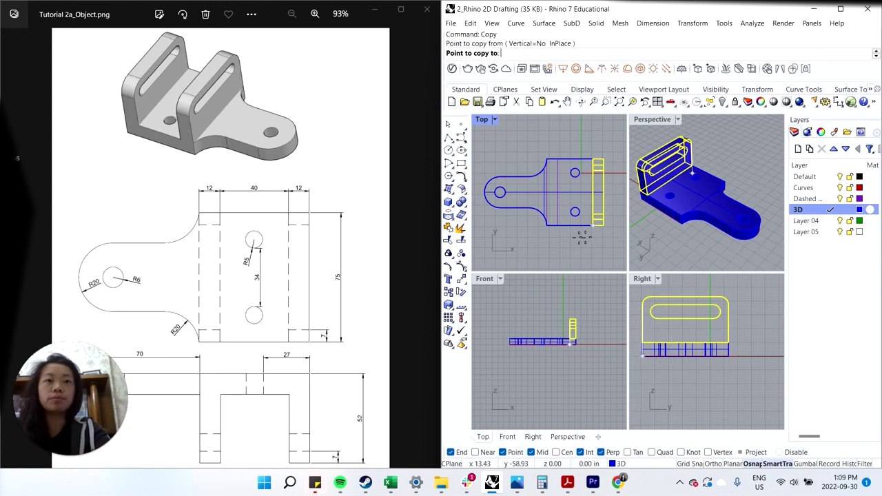
click(555, 236)
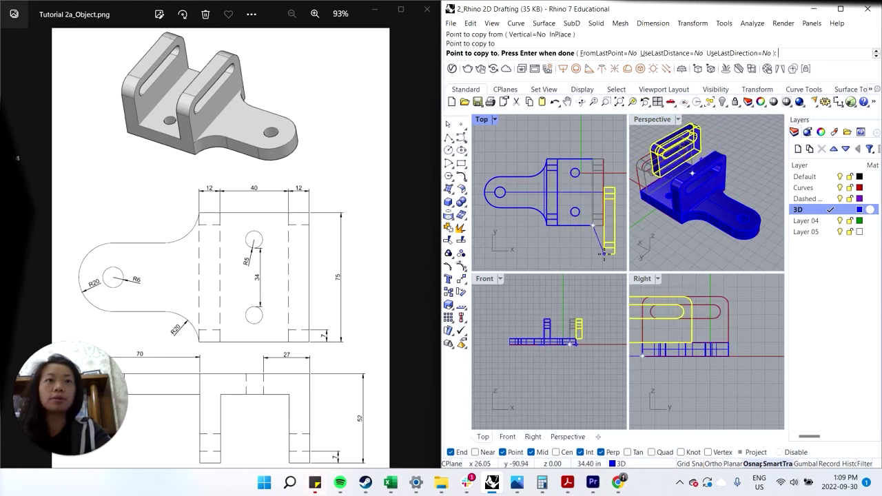
key(Return)
click(748, 164)
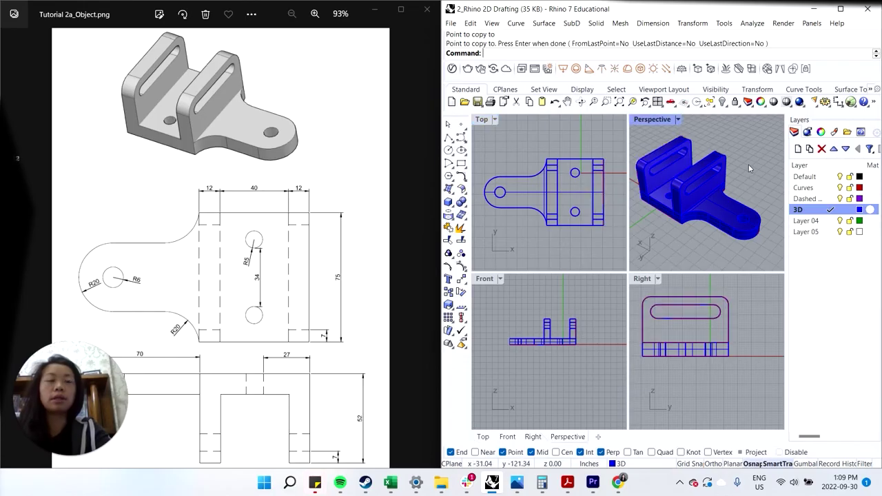
click(814, 187)
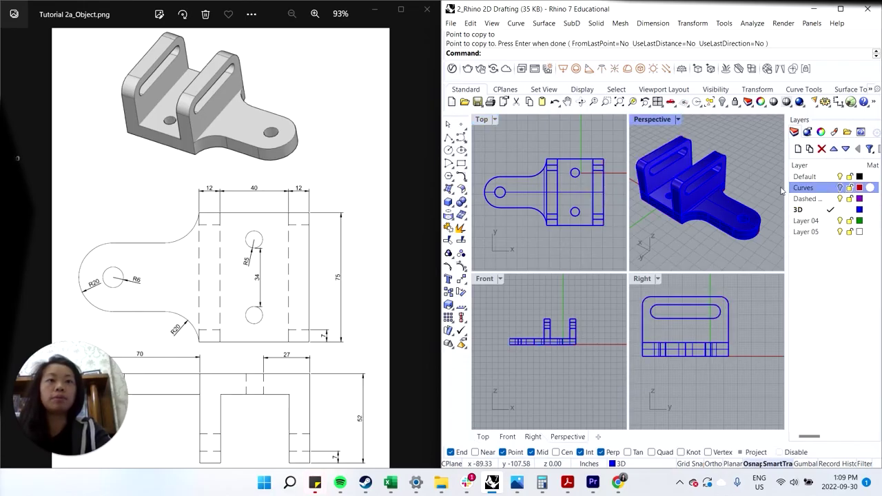
right_drag(717, 221, 665, 214)
- Select the upright and base plate solids to check them, then clear the selection
click(697, 195)
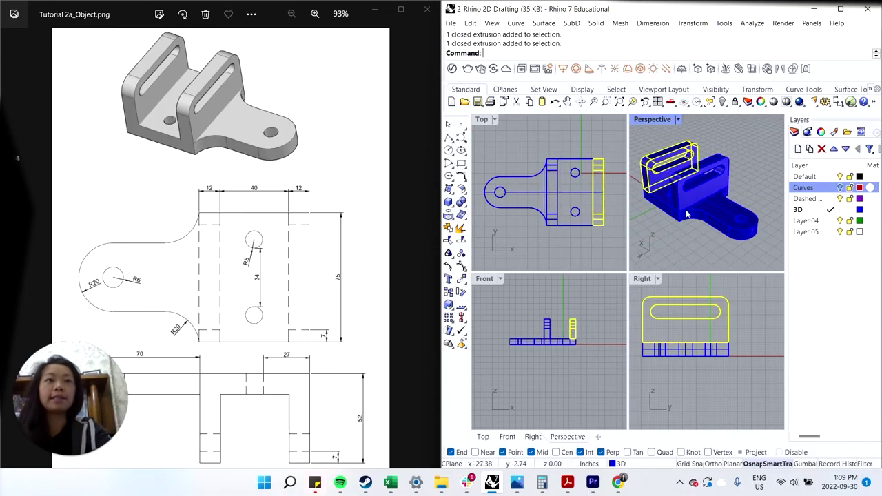
shift+click(662, 216)
click(714, 176)
click(679, 183)
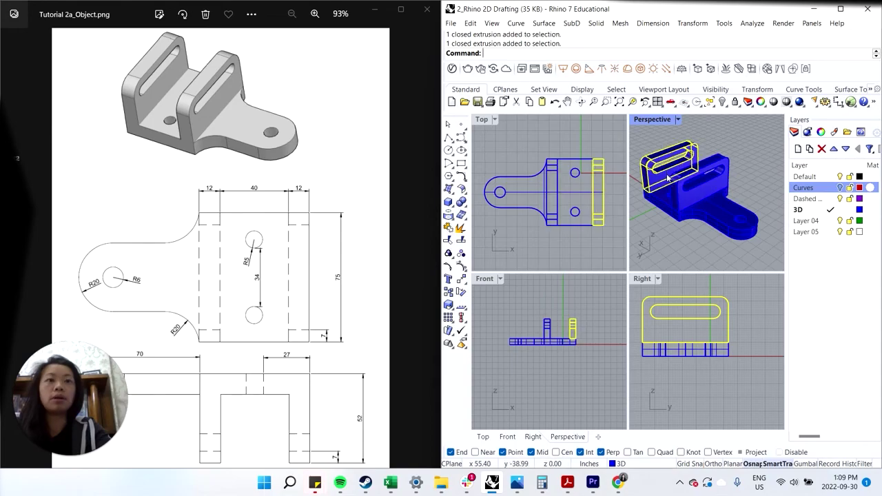
click(696, 231)
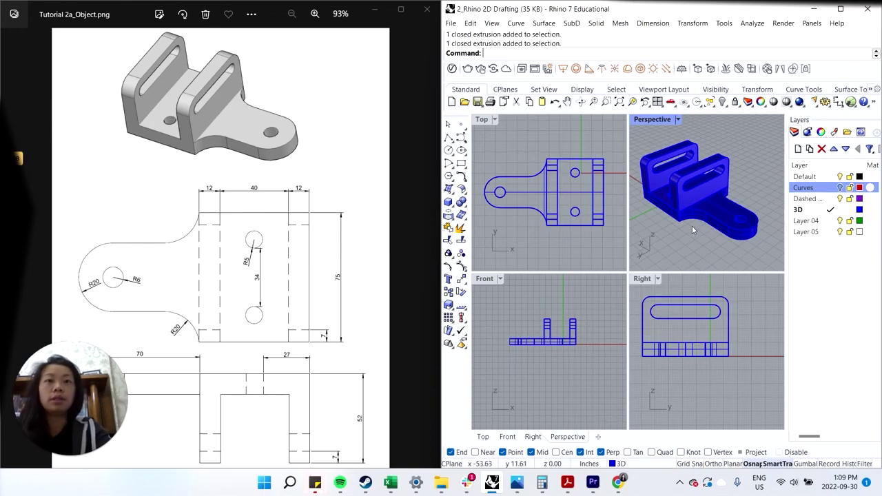
- Boolean-union the base plate and both uprights into one closed polysurface
click(466, 206)
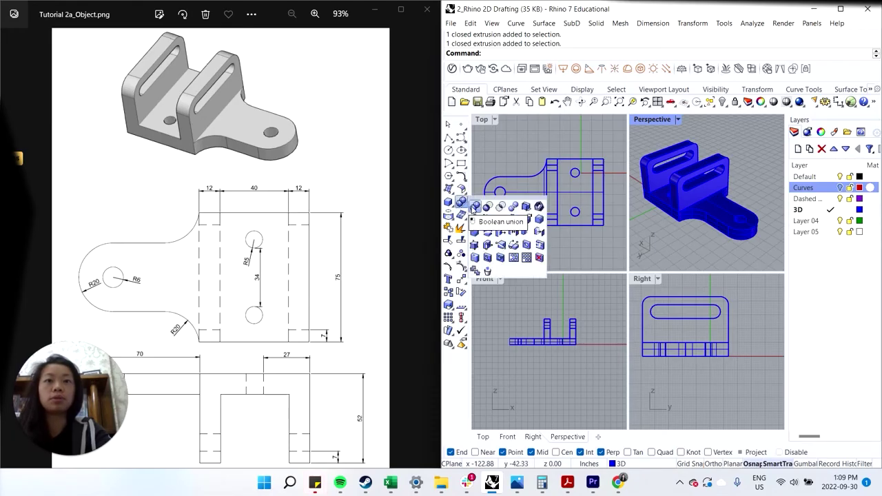
click(475, 206)
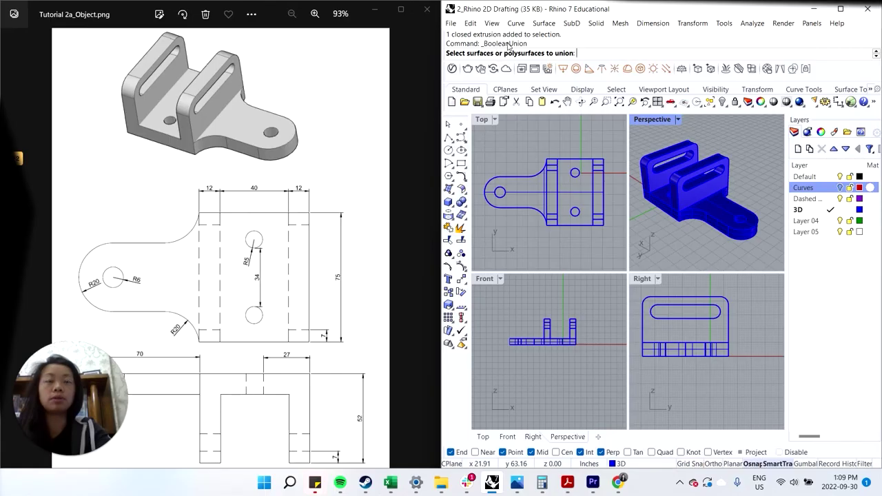
click(700, 206)
click(645, 170)
click(675, 198)
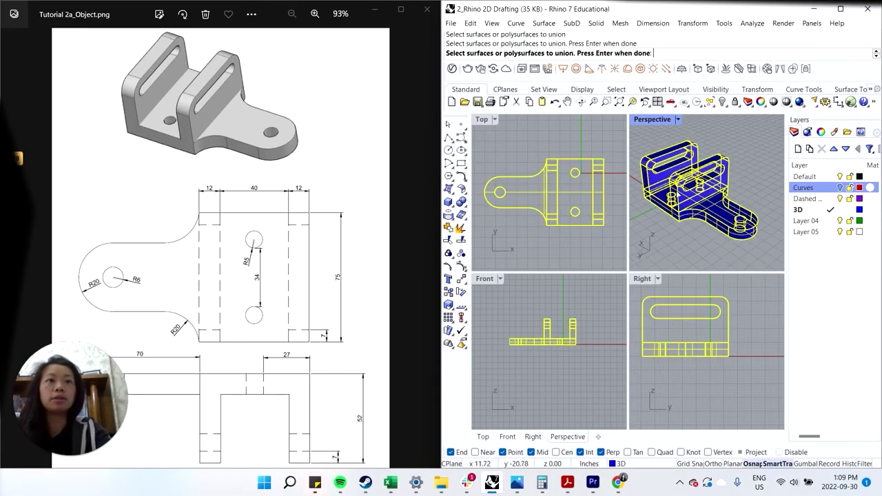
key(Return)
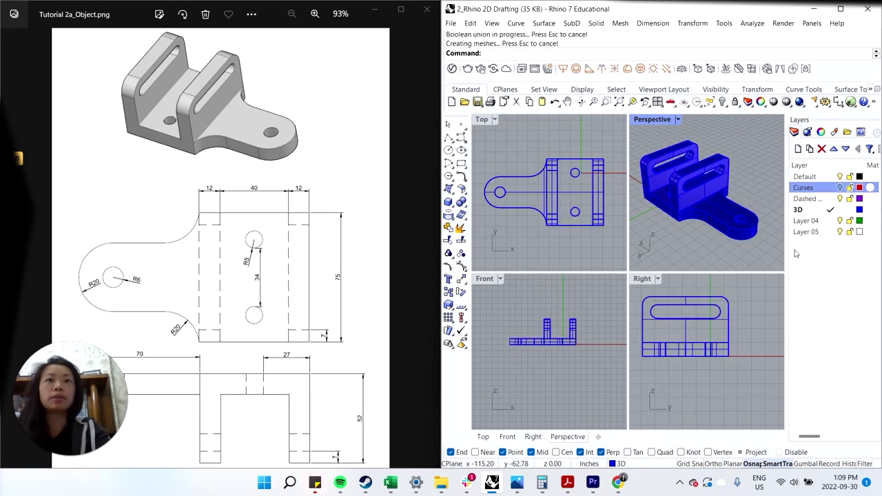
click(681, 235)
key(Escape)
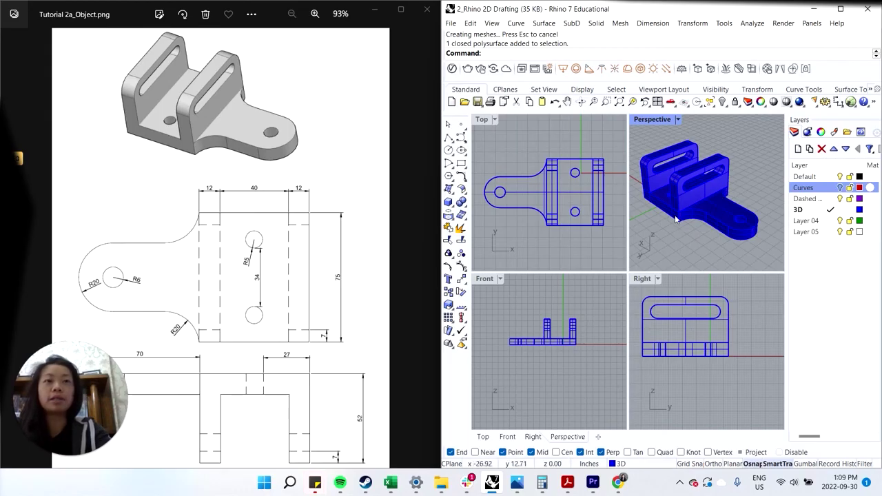
right_drag(700, 224, 688, 197)
click(679, 122)
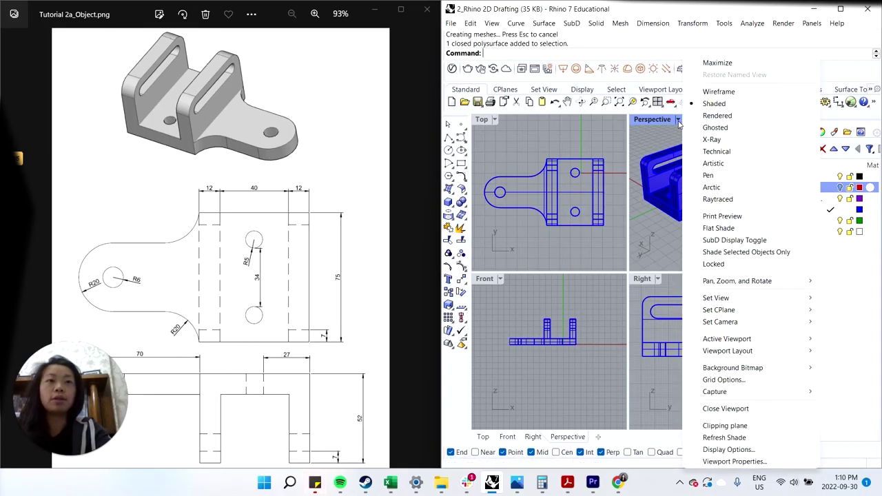
click(712, 115)
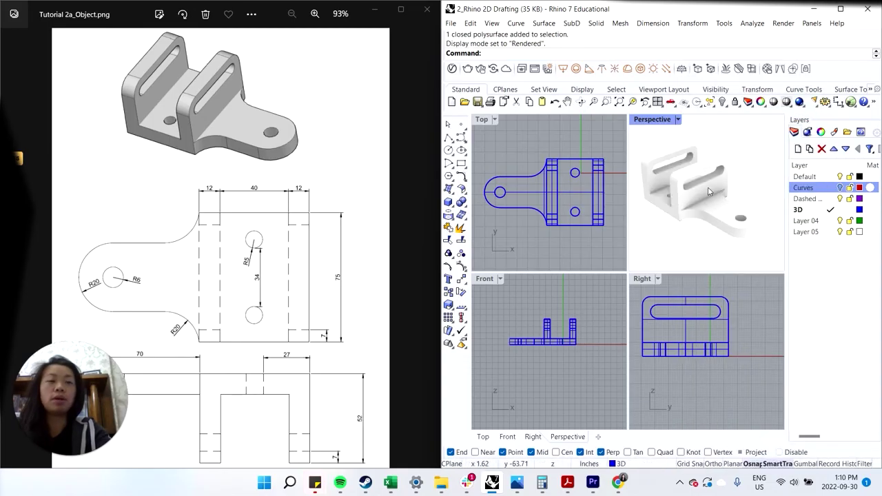
click(678, 121)
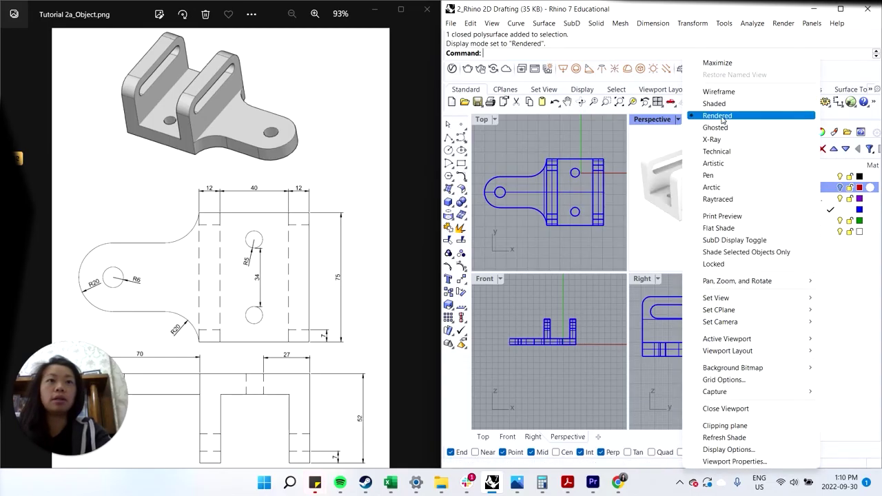
key(ctrl+alt+s)
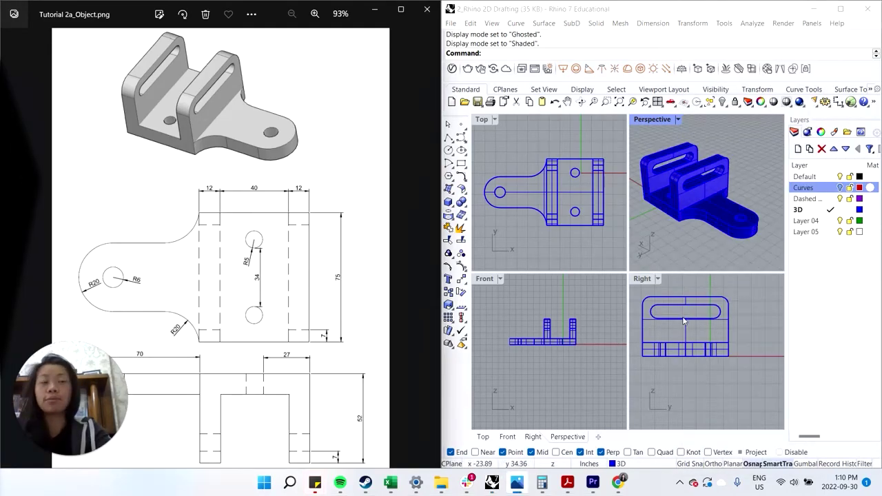